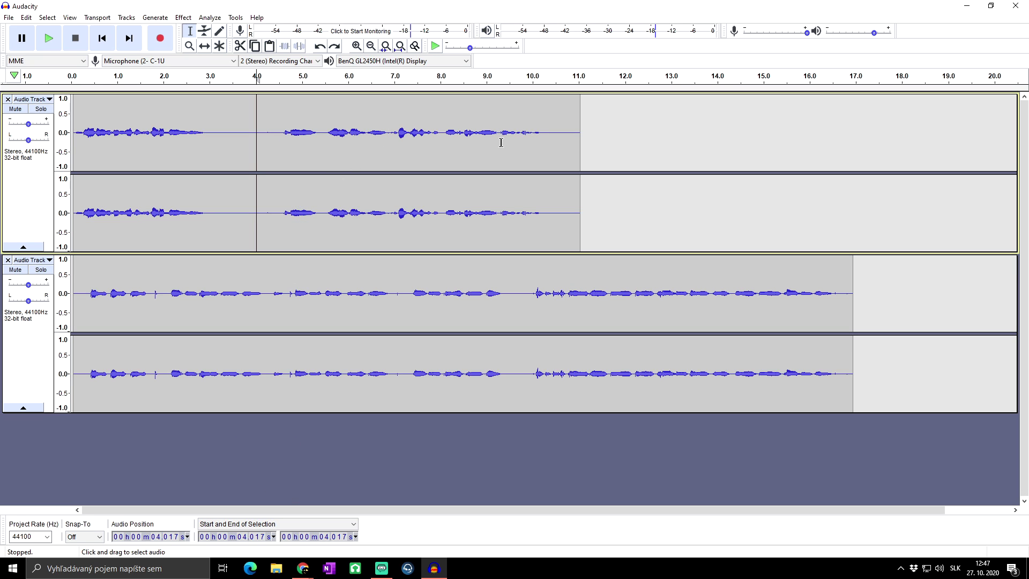
Step: Try out selections on the upper track, from about 1–3 s and from 4.3 s
left_click_drag(273, 113, 554, 144)
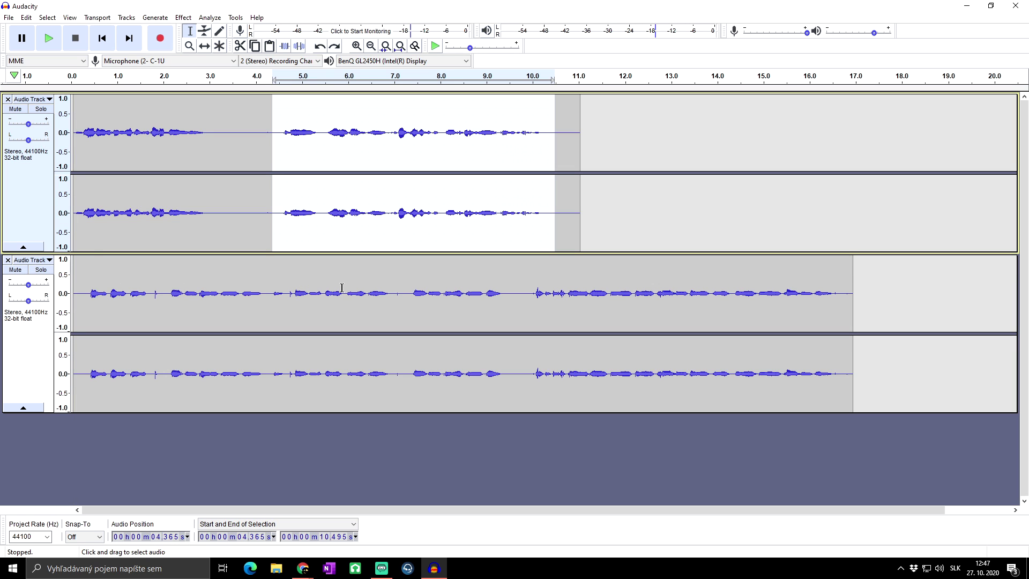
left_click(235, 149)
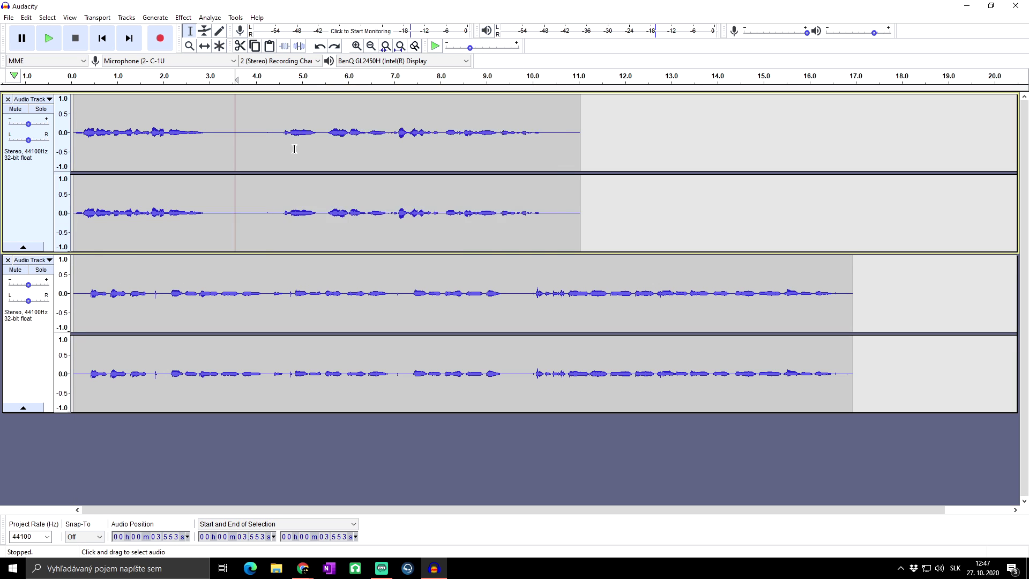
left_click_drag(271, 115, 546, 140)
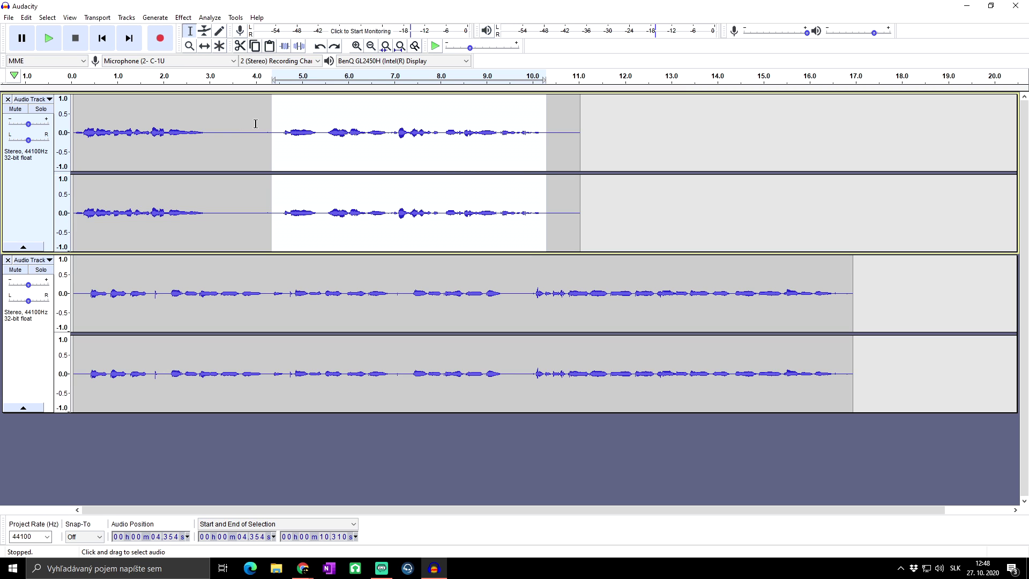
left_click_drag(210, 125, 117, 129)
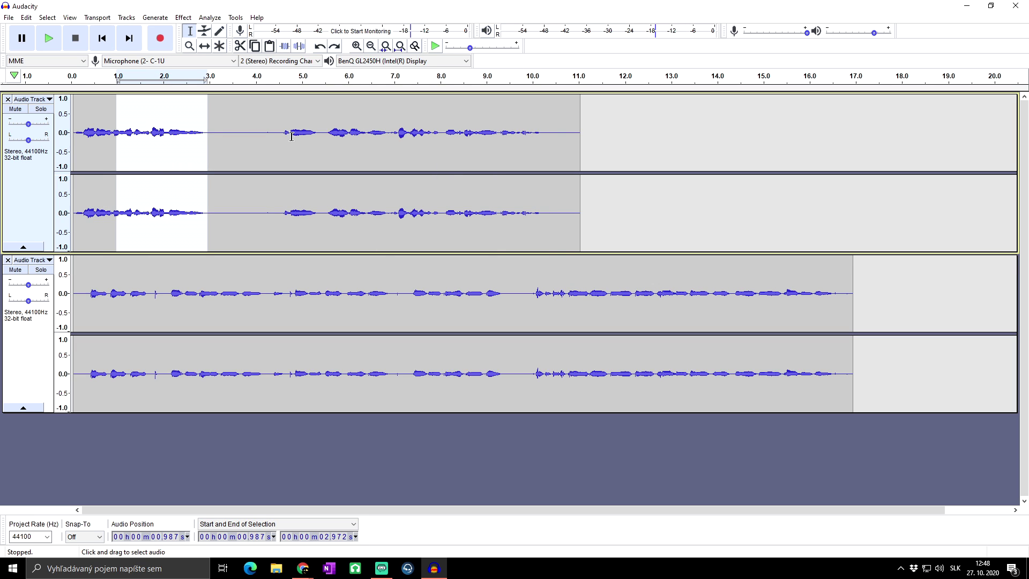
left_click(254, 123)
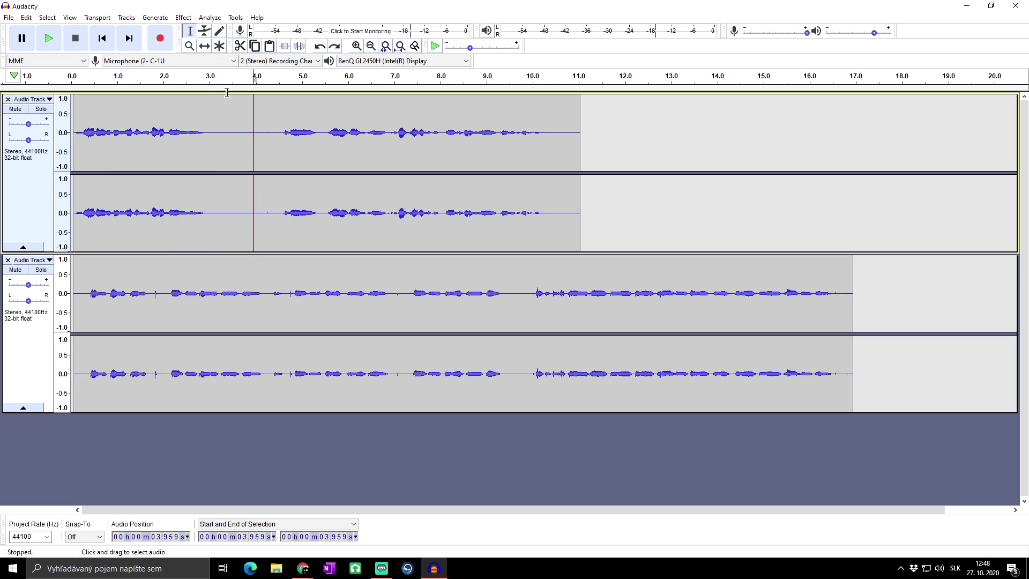
left_click_drag(244, 127, 243, 126)
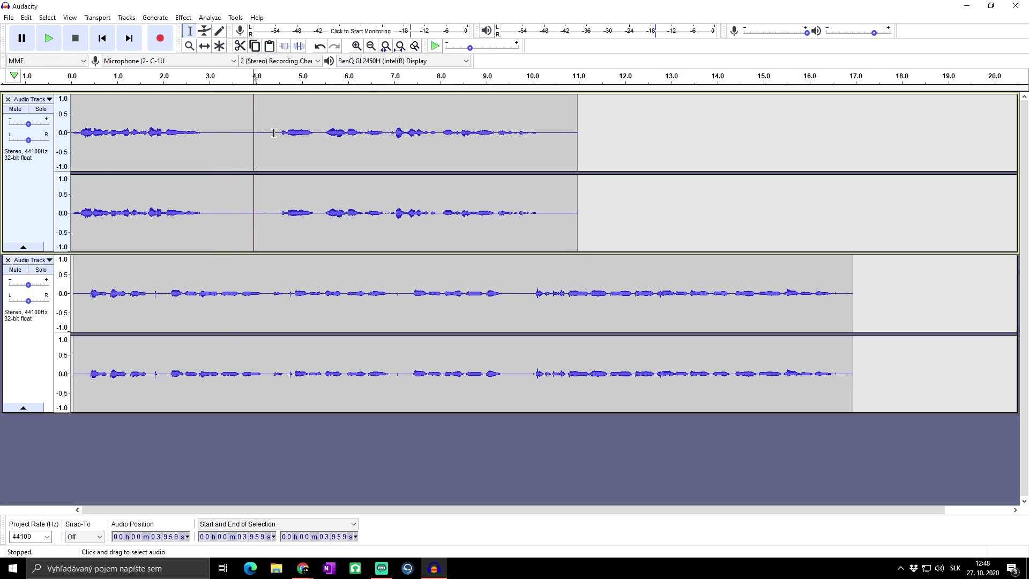
Step: Slide the upper track's audio later and back into place with the Time Shift Tool
left_click(208, 47)
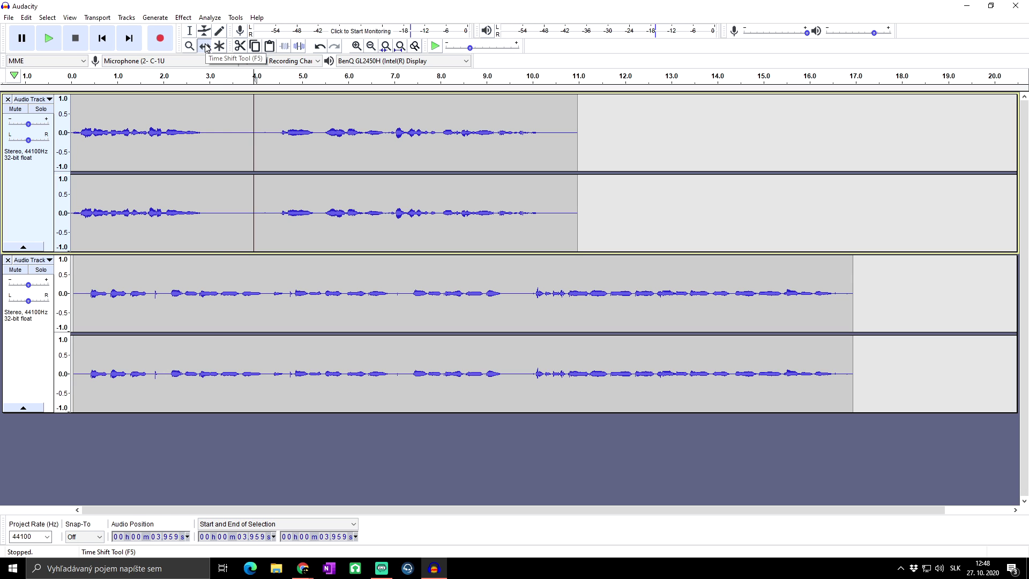
mouse_move(220, 112)
left_mouse_down()
mouse_move(220, 122)
mouse_move(293, 124)
mouse_move(261, 137)
left_mouse_up()
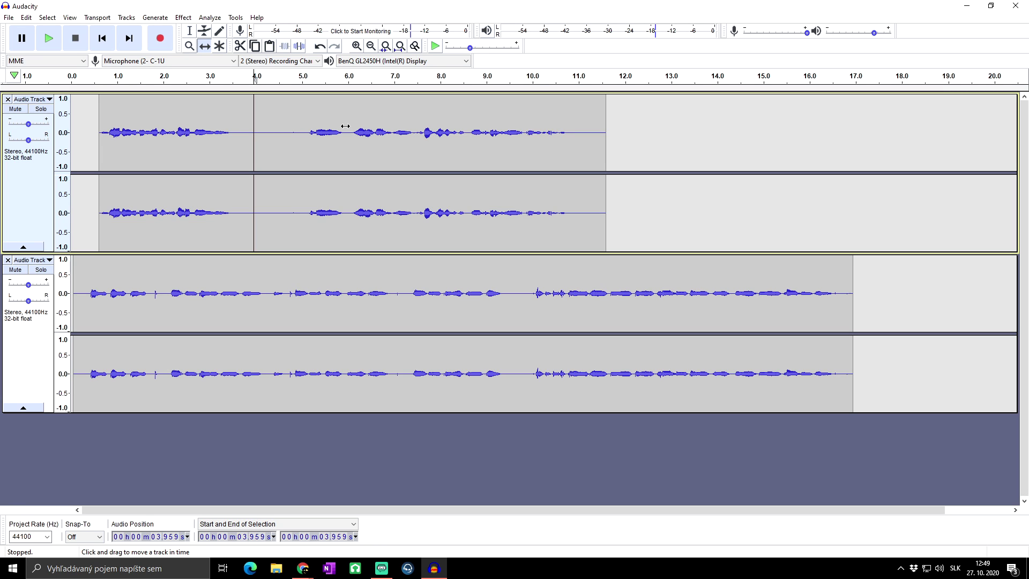
left_click_drag(345, 127, 285, 116)
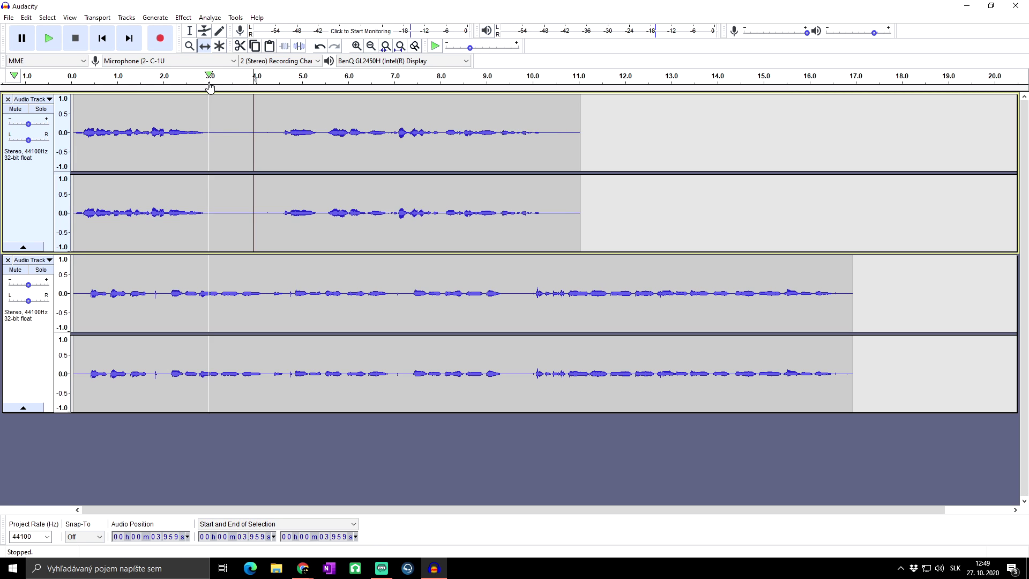
left_click(189, 31)
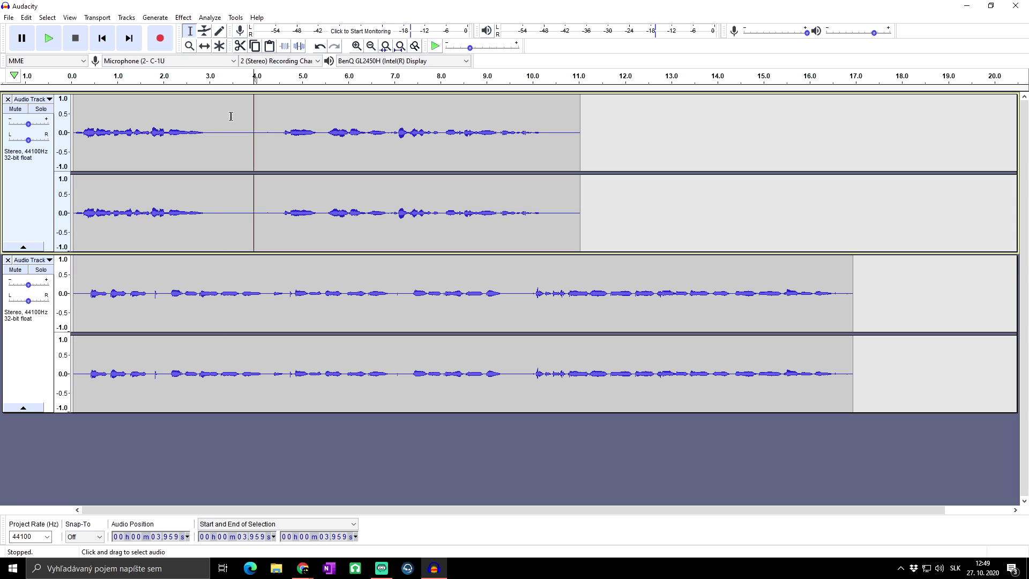
Step: Split-cut 3.3–4.4 s from the upper track, then mark 12.9–14 s and 18–19 s and undo
left_click_drag(224, 114, 272, 126)
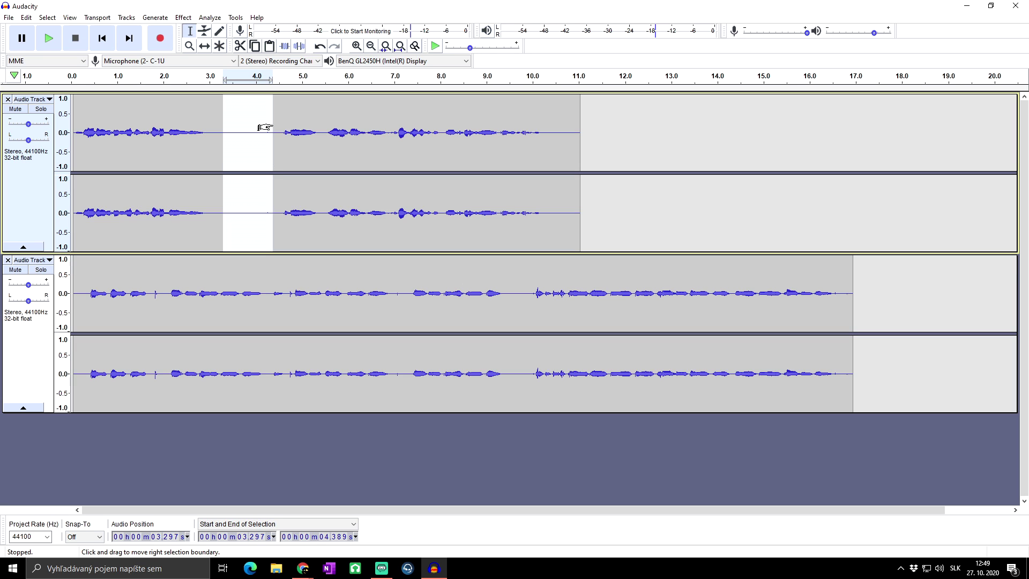
key("ctrl+alt+x")
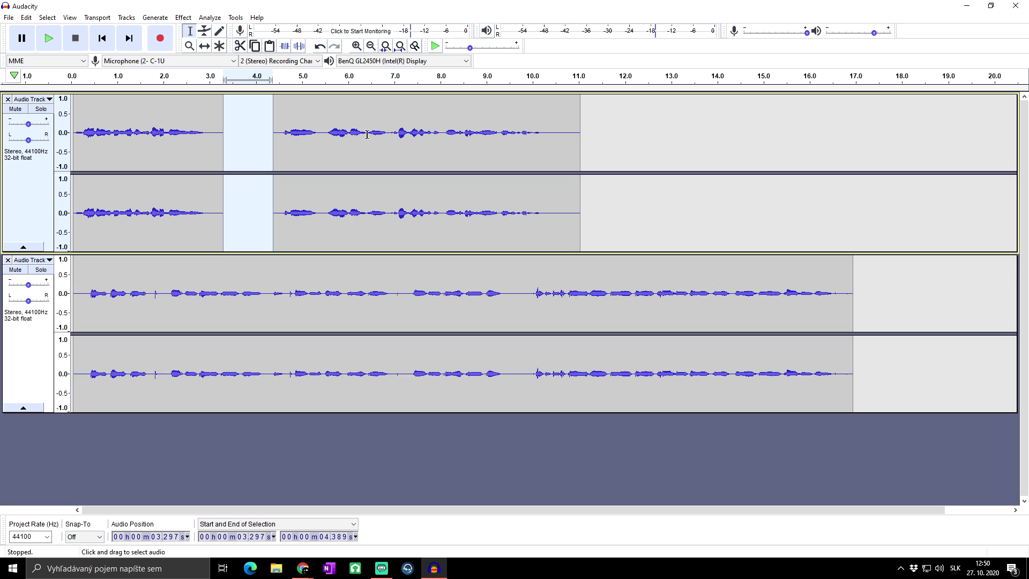
left_click(665, 127)
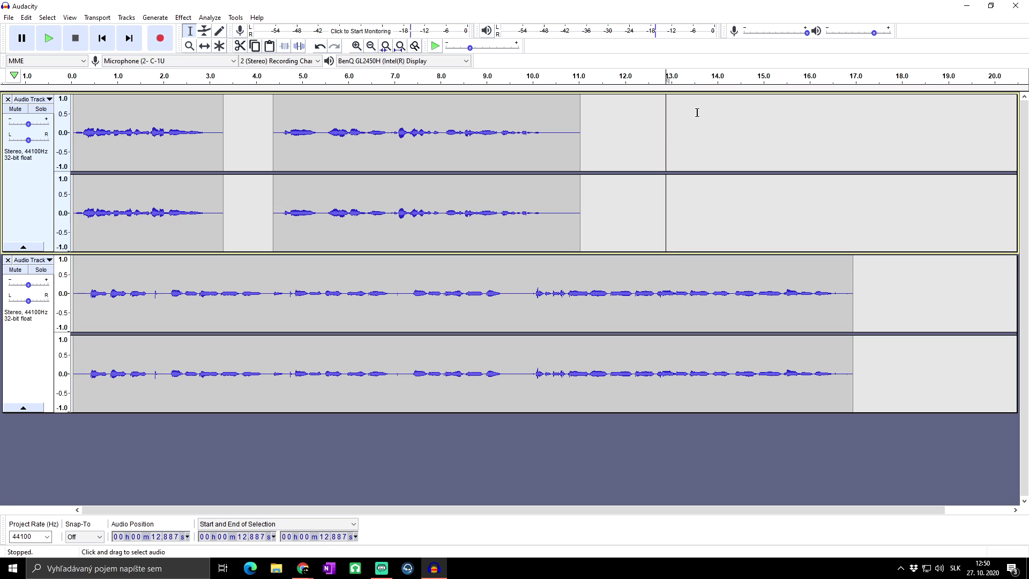
left_click(714, 112, "shift")
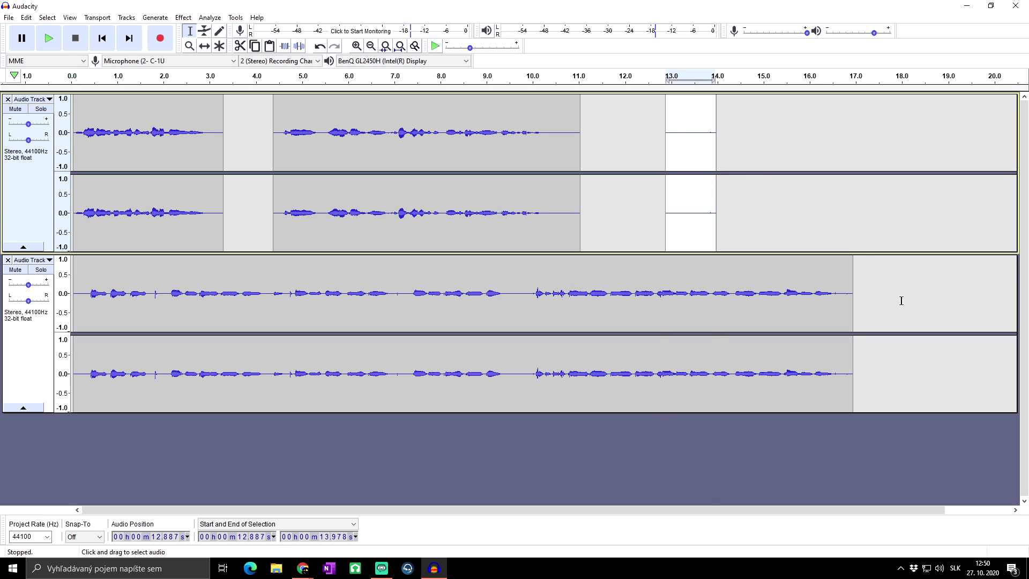
left_click_drag(899, 301, 950, 301)
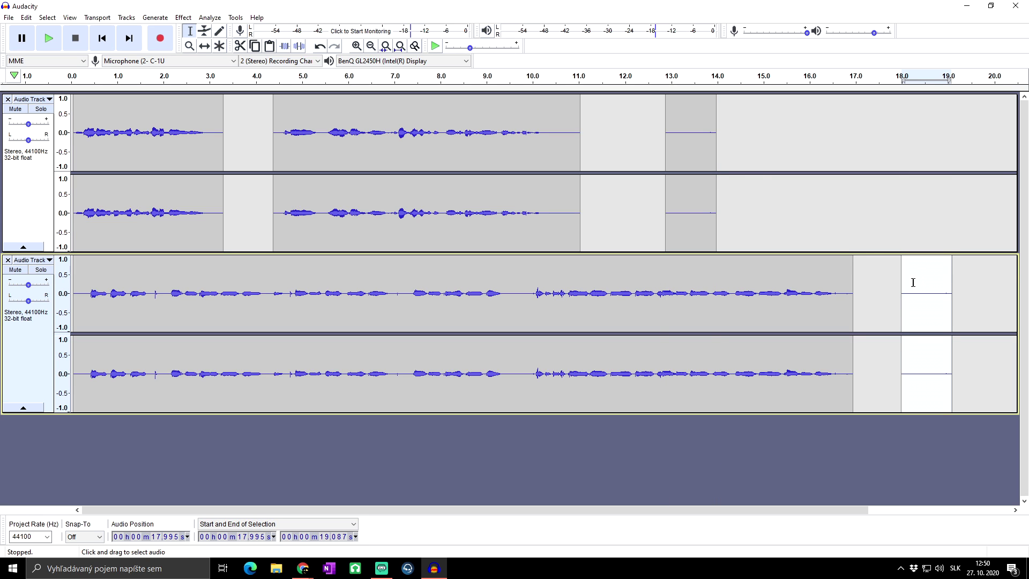
key("ctrl+z")
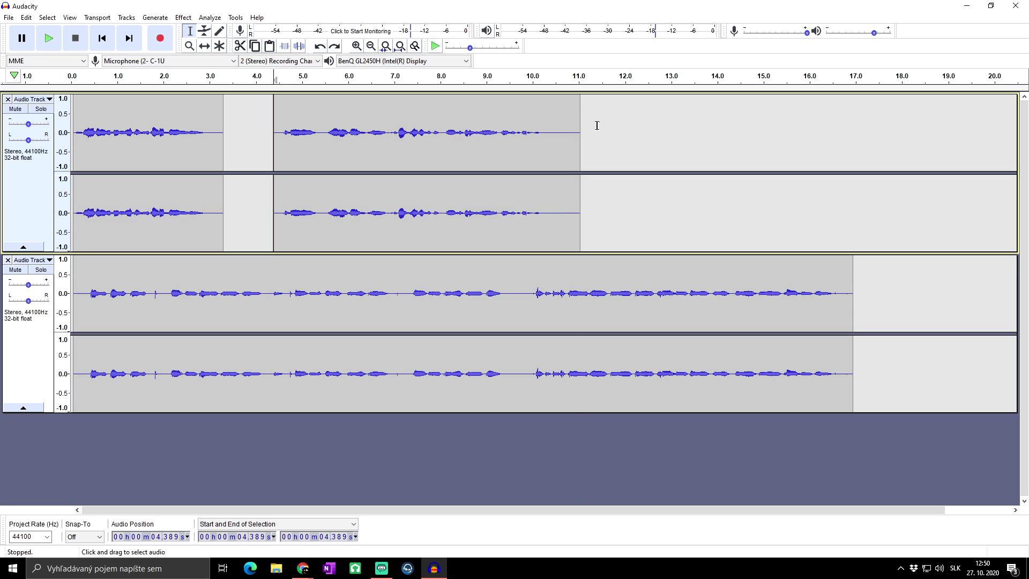
Step: Drag the upper track's second clip from around 6.6 s so it starts near 8.4 s
left_click_drag(579, 109, 274, 135)
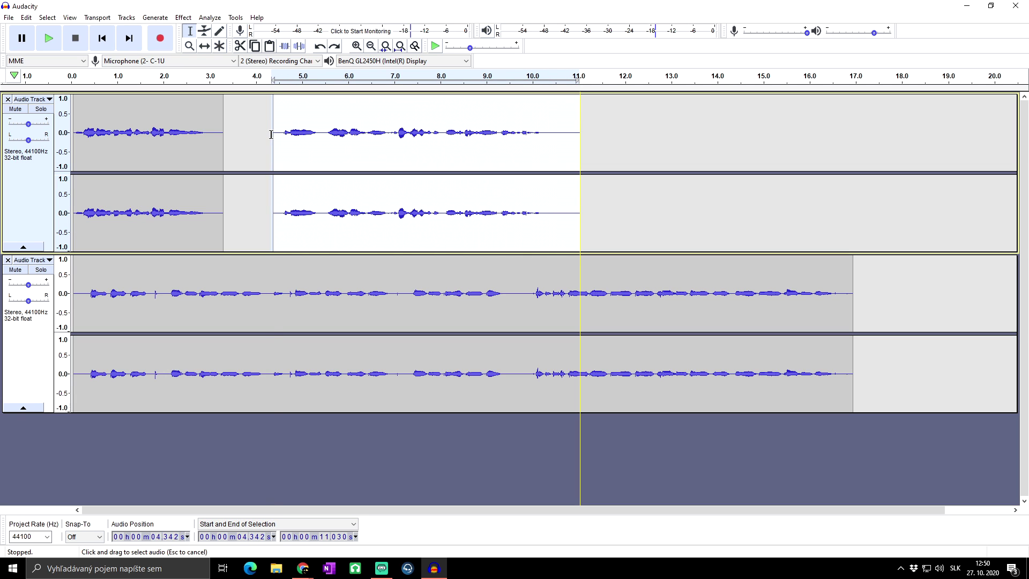
left_click(352, 119)
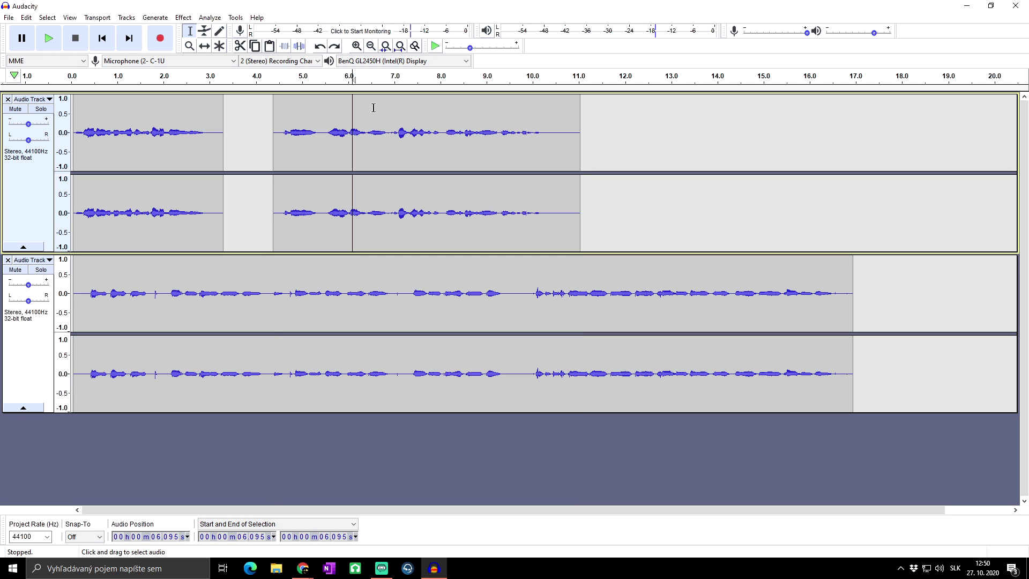
left_click_drag(374, 113, 473, 119)
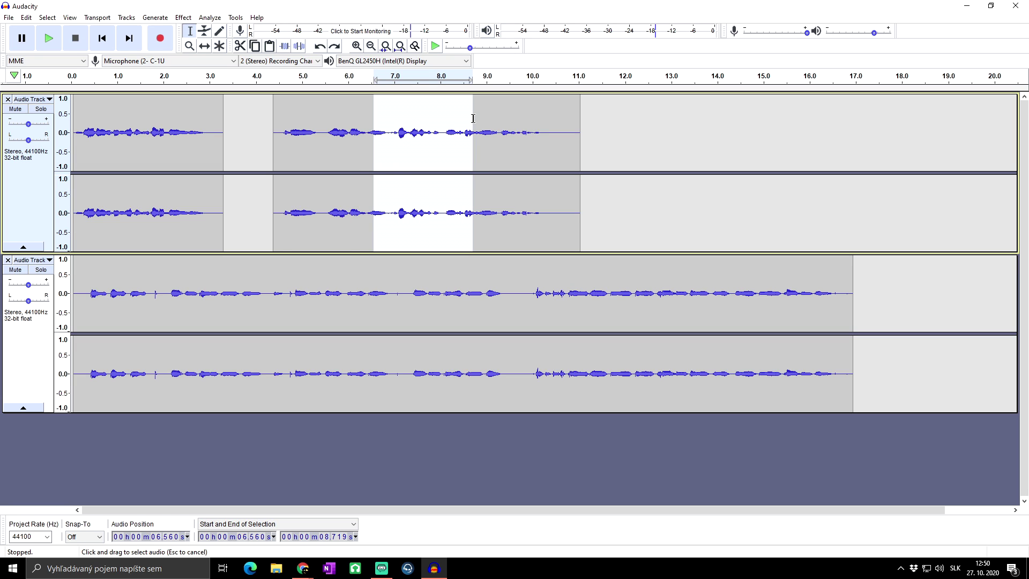
left_click(206, 46)
left_click_drag(346, 128, 554, 131)
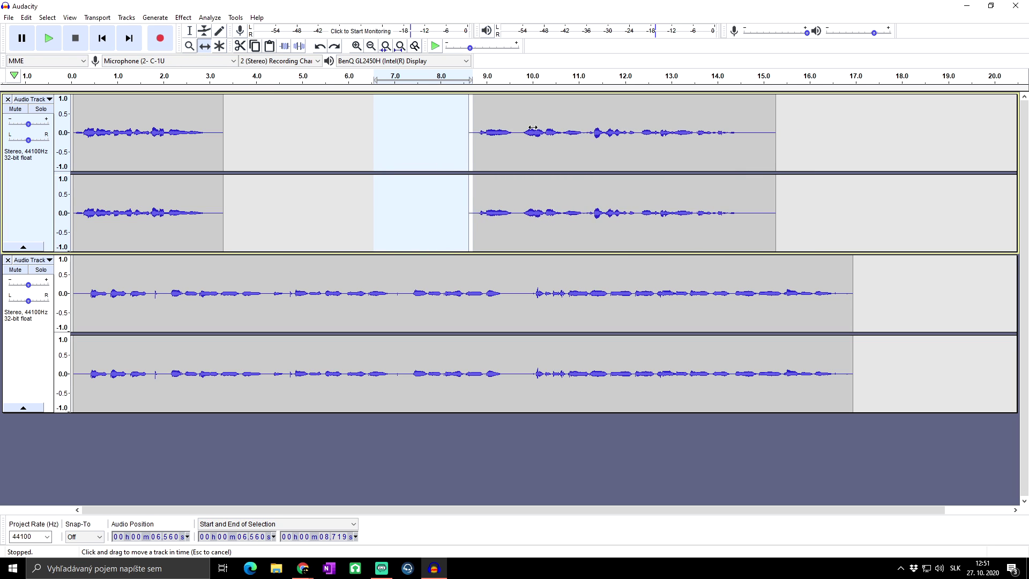
left_click_drag(554, 132, 585, 131)
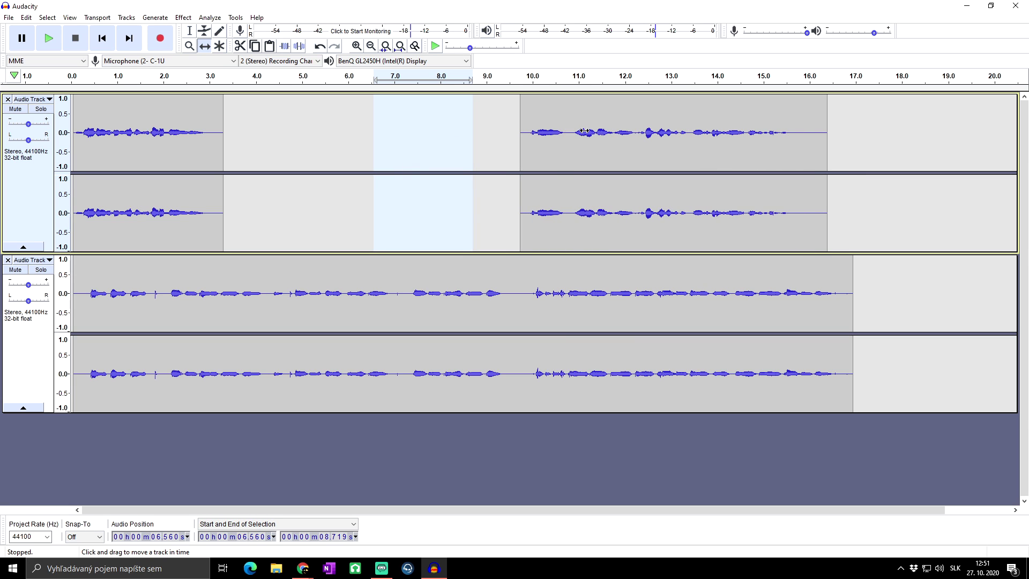
key("F1")
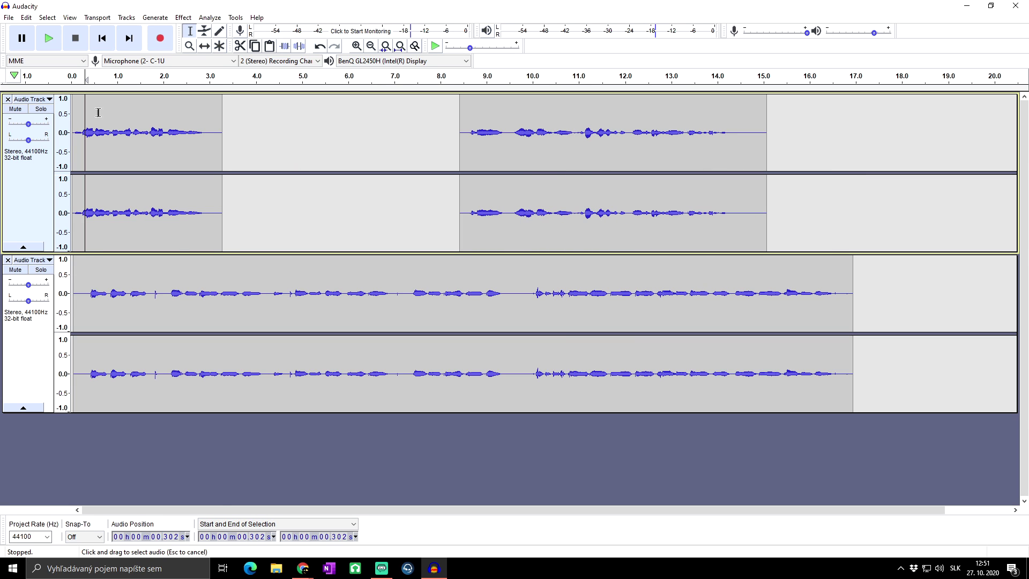
left_click_drag(85, 129, 700, 142)
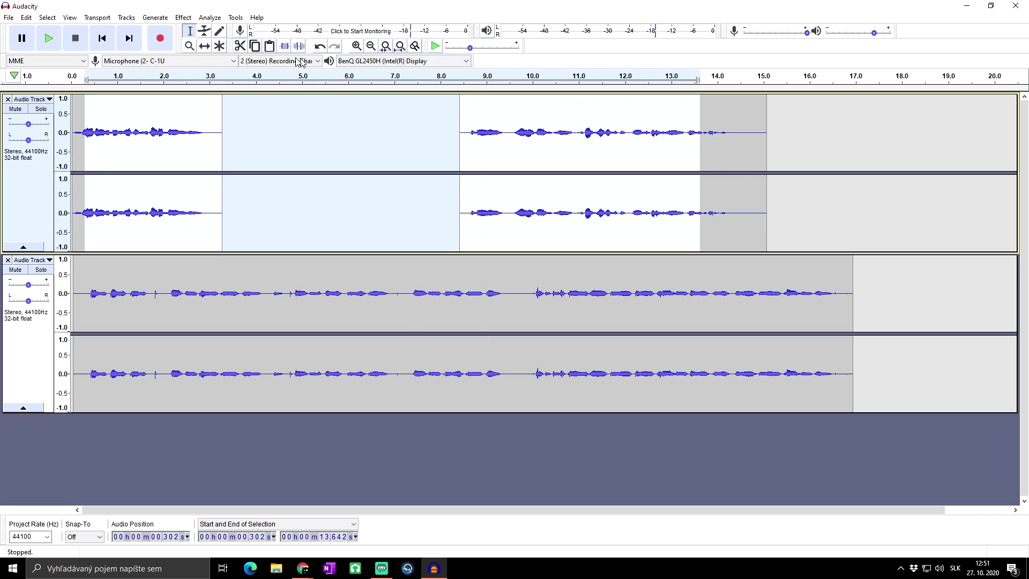
left_click(204, 45)
left_click_drag(530, 133, 533, 137)
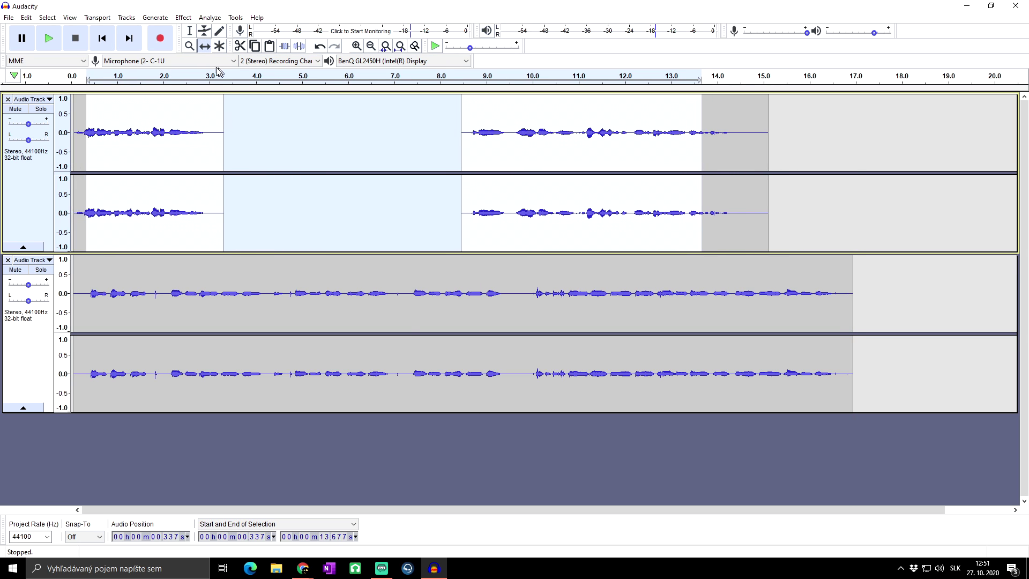
left_click(188, 31)
left_click(254, 121)
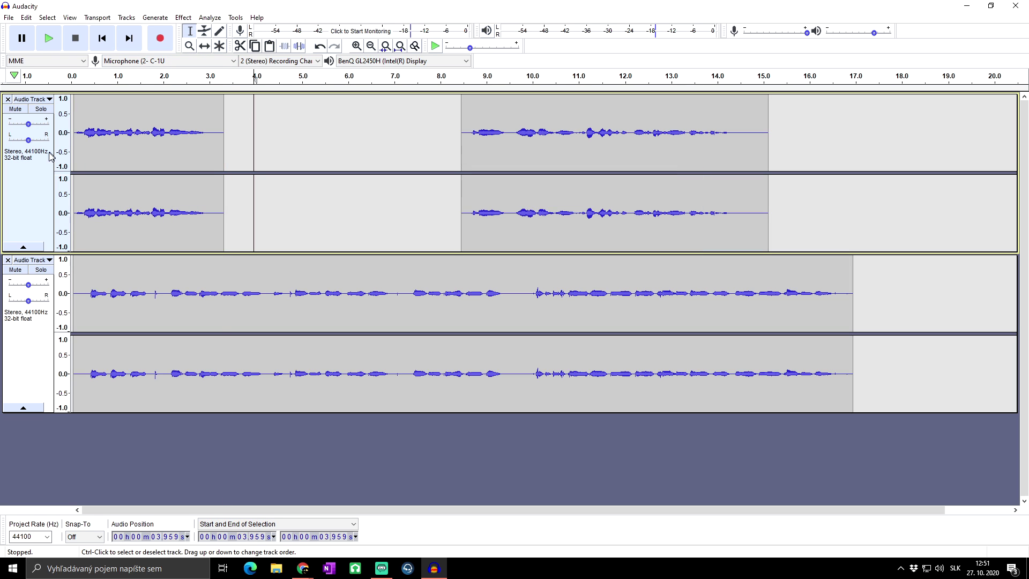
left_click(36, 178)
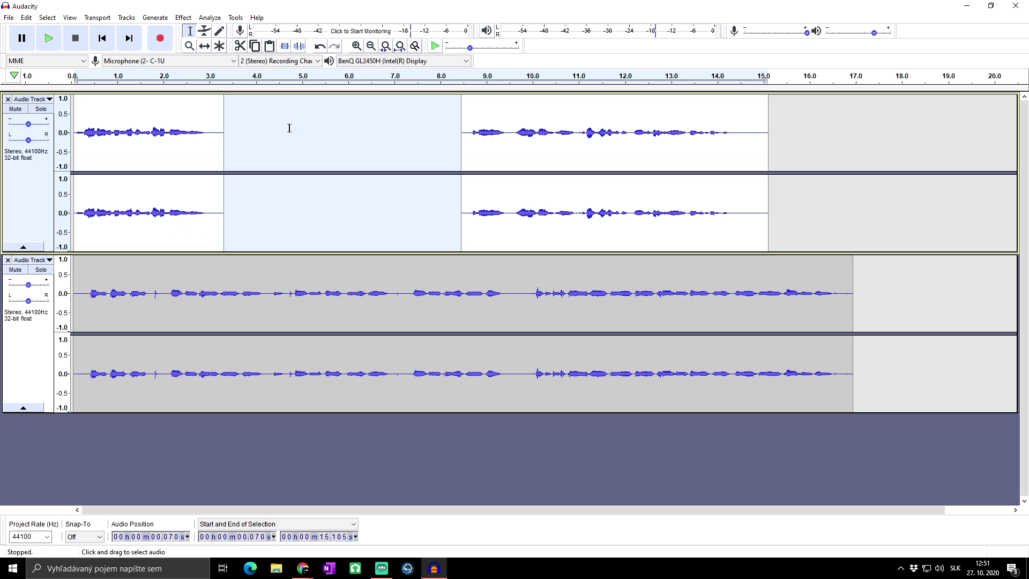
left_click(204, 45)
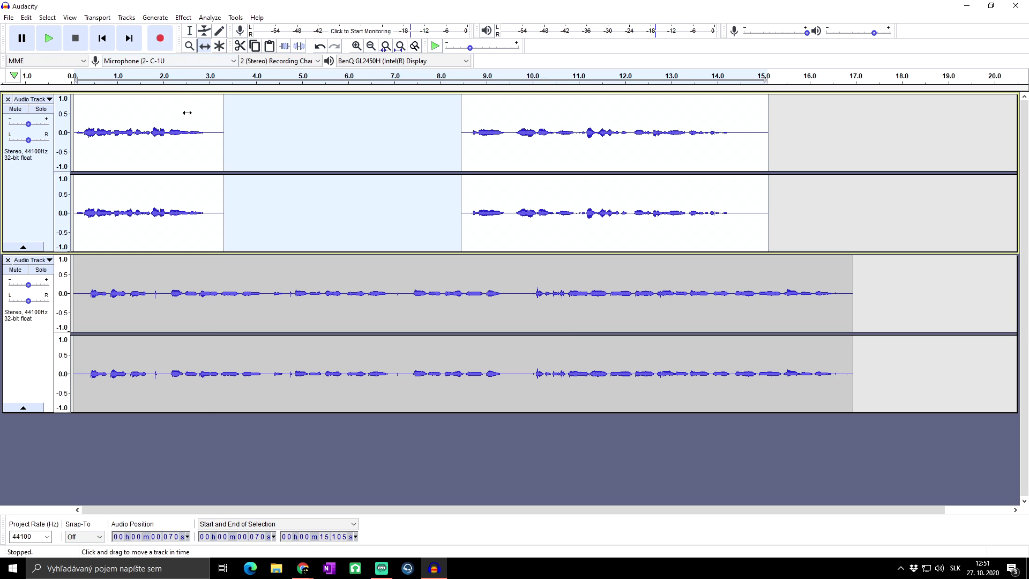
mouse_move(180, 114)
left_mouse_down()
mouse_move(267, 117)
mouse_move(177, 110)
left_mouse_up()
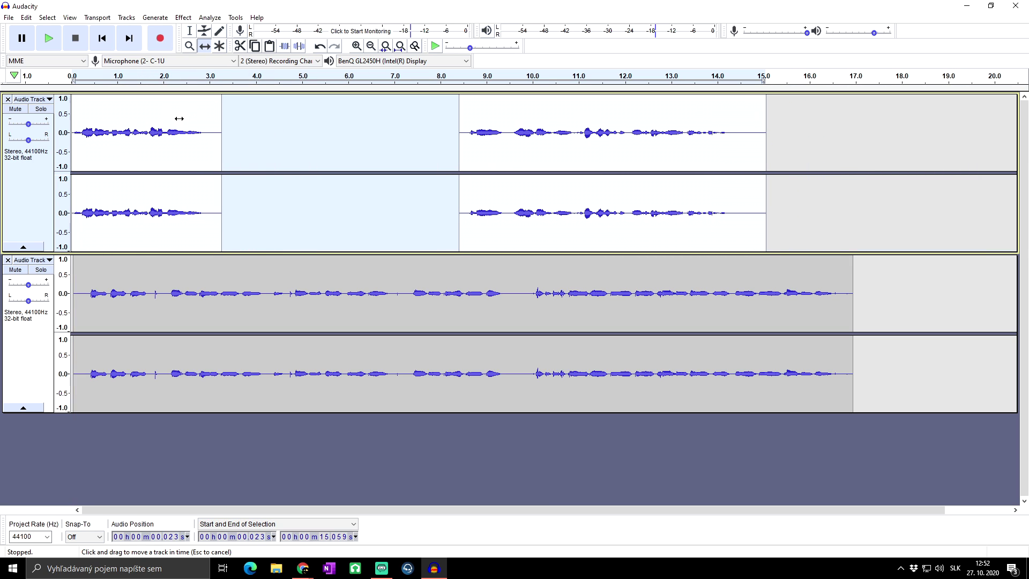
key("F1")
left_click(435, 145)
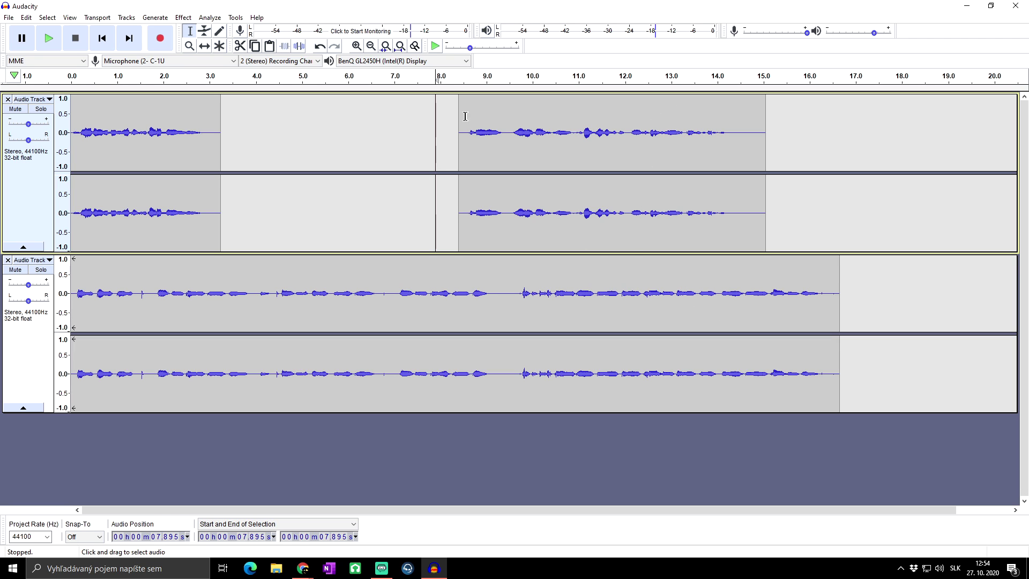
Step: Shift the 8.4–15 s selection across both tracks so the clip starts near 8.6 s
left_click_drag(460, 107, 765, 233)
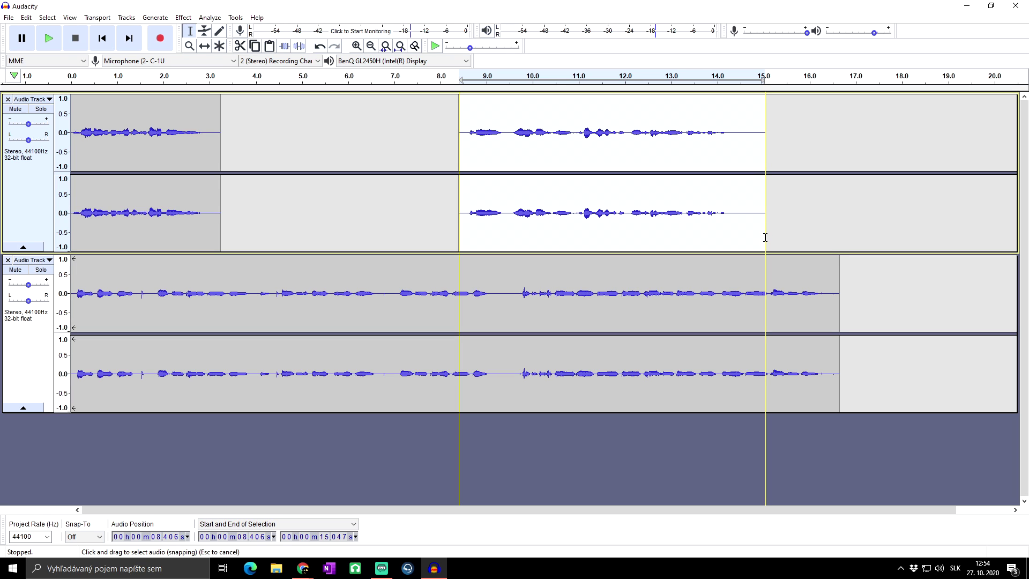
left_click(766, 281, "shift")
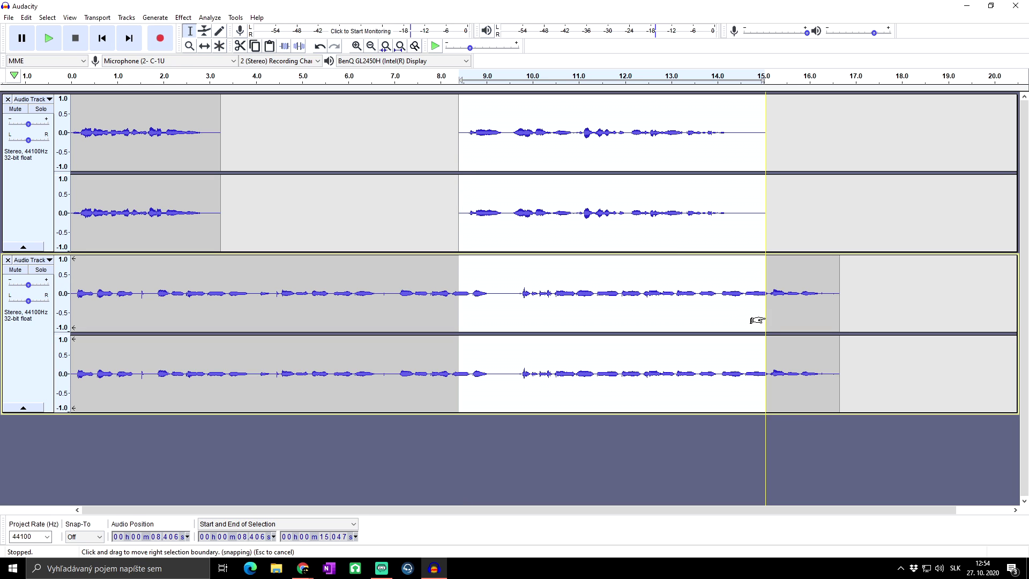
left_click(206, 45)
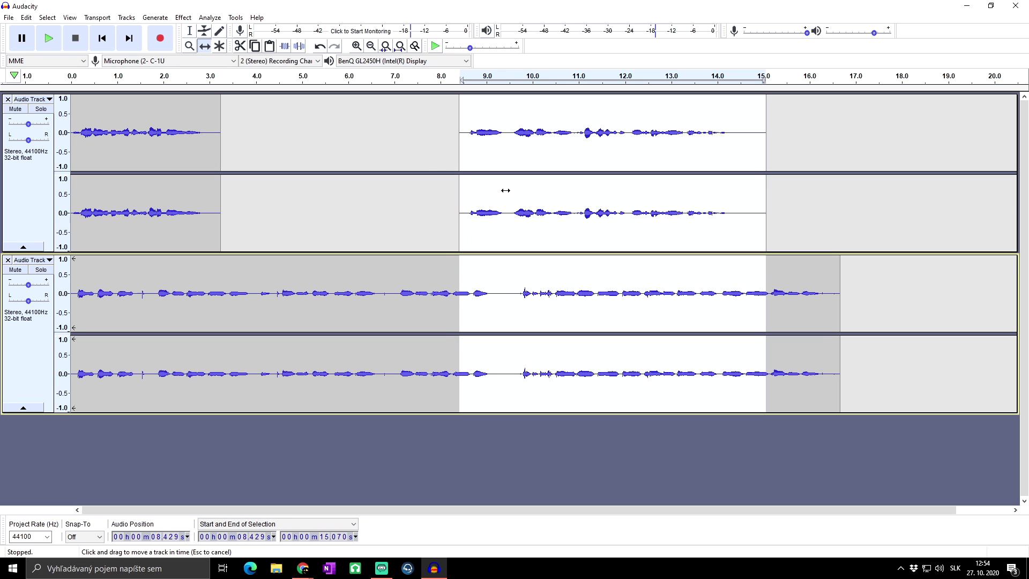
mouse_move(485, 198)
left_mouse_down()
mouse_move(541, 196)
mouse_move(515, 202)
left_mouse_up()
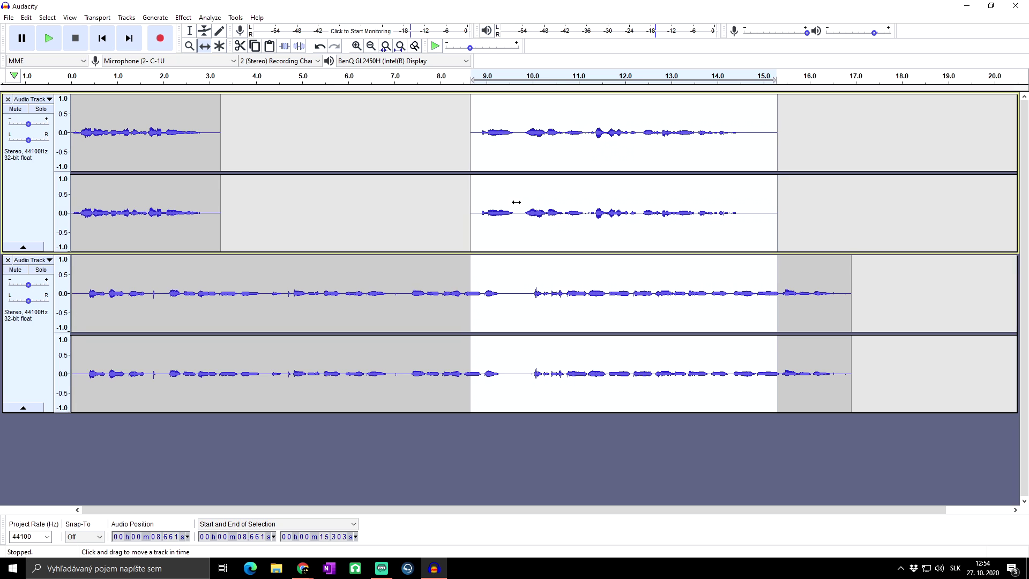
left_click(189, 31)
left_click(269, 138)
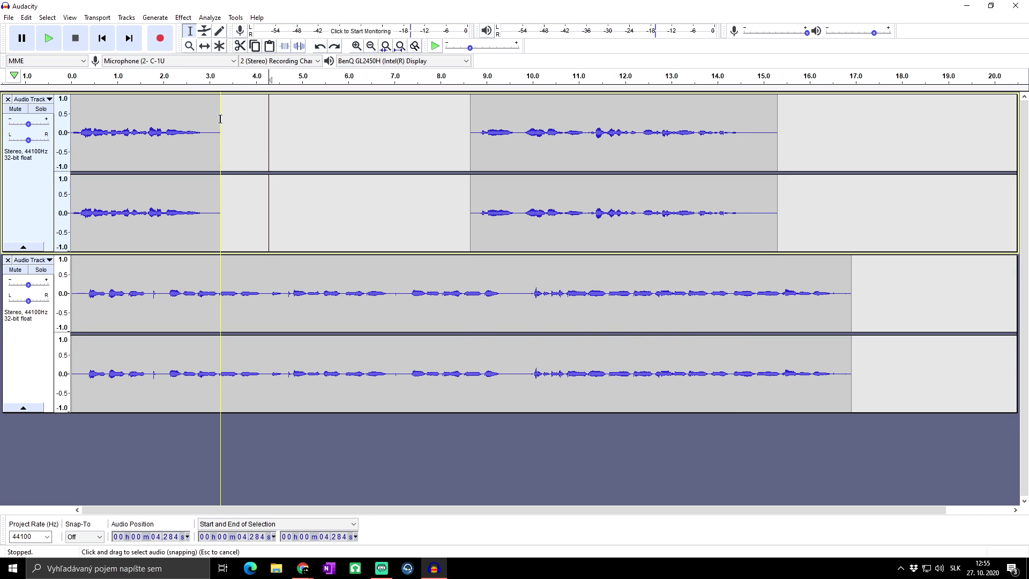
Step: Split-cut the upper track's first 3.2 s and paste it after the lower track's end, near 17.1 s
left_click_drag(222, 129, 28, 123)
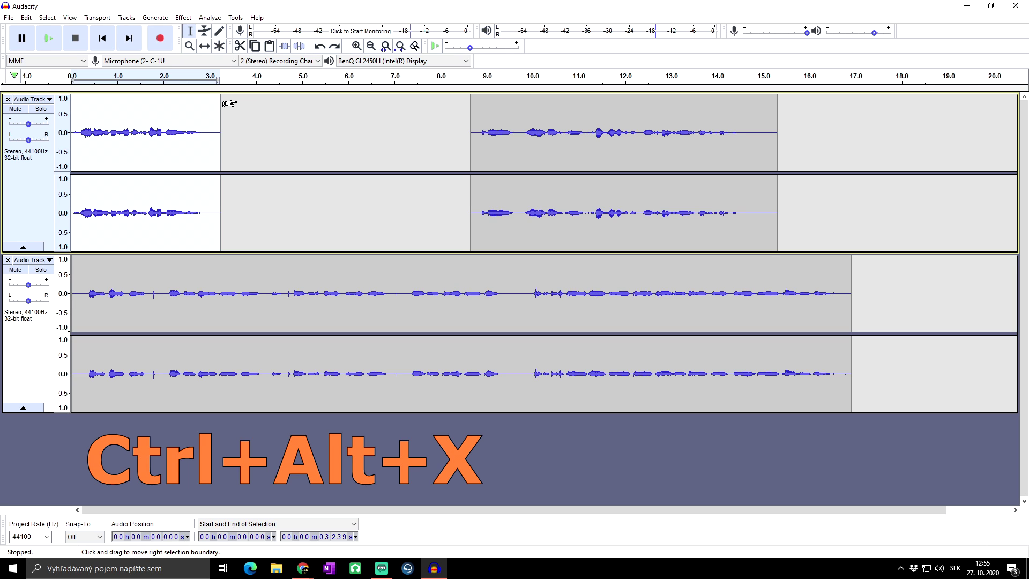
key("ctrl+alt+x")
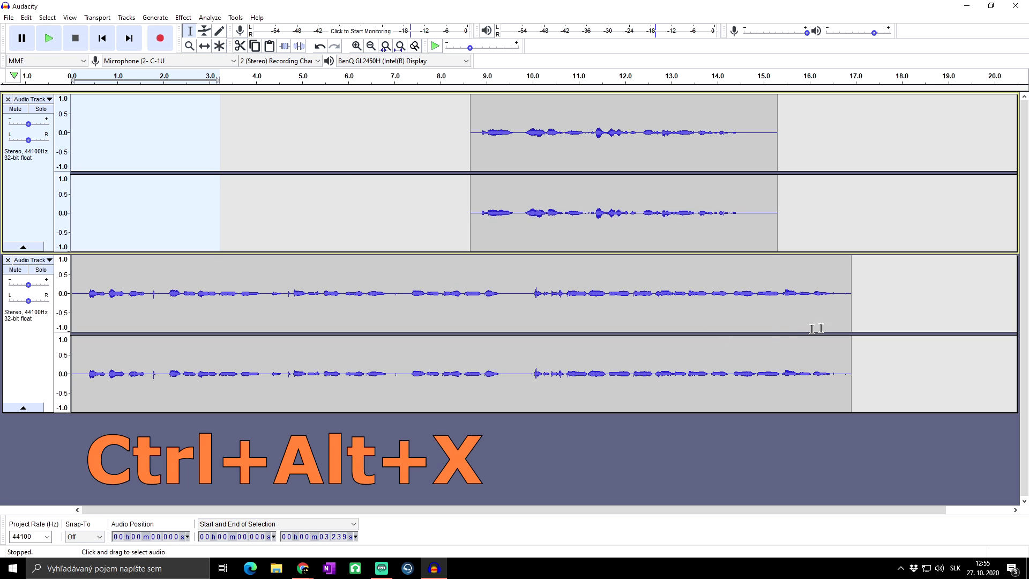
left_click(852, 284)
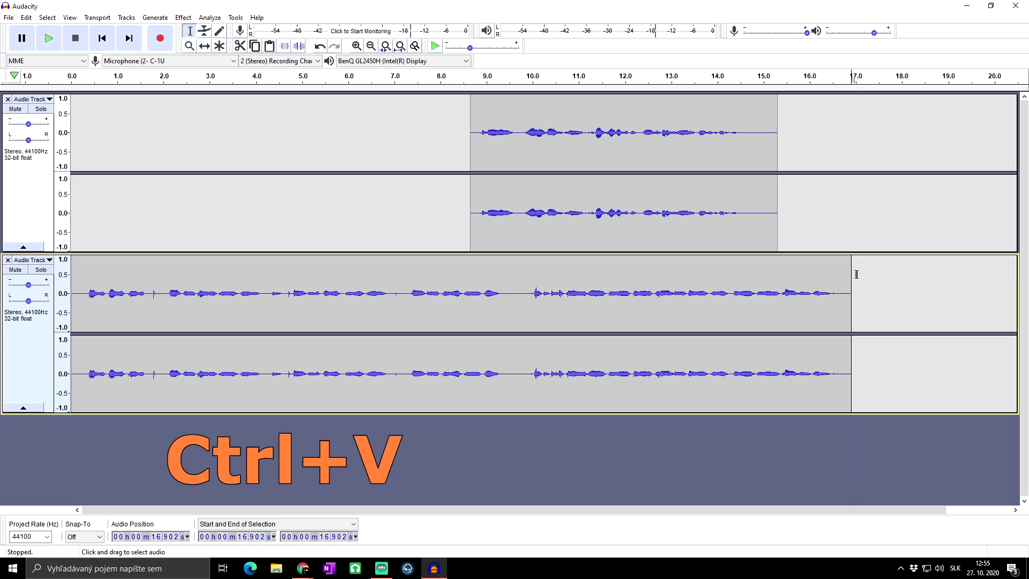
left_click(858, 274)
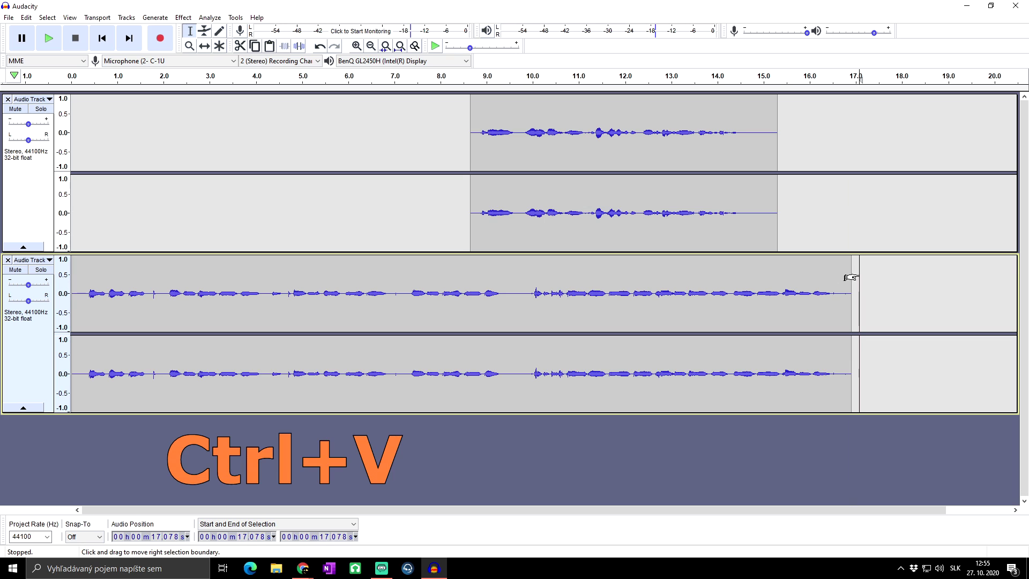
key("ctrl+v")
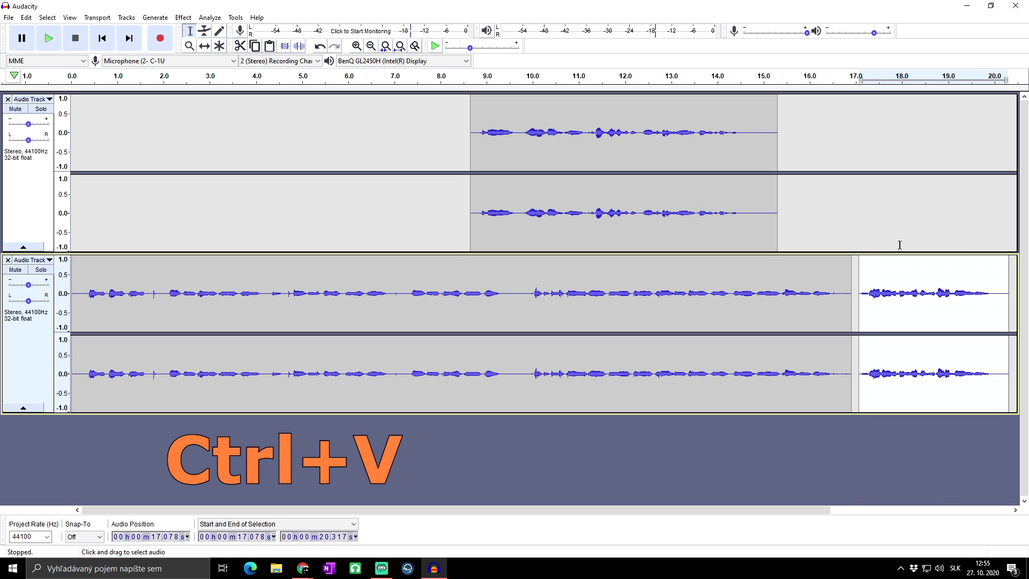
left_click(505, 156)
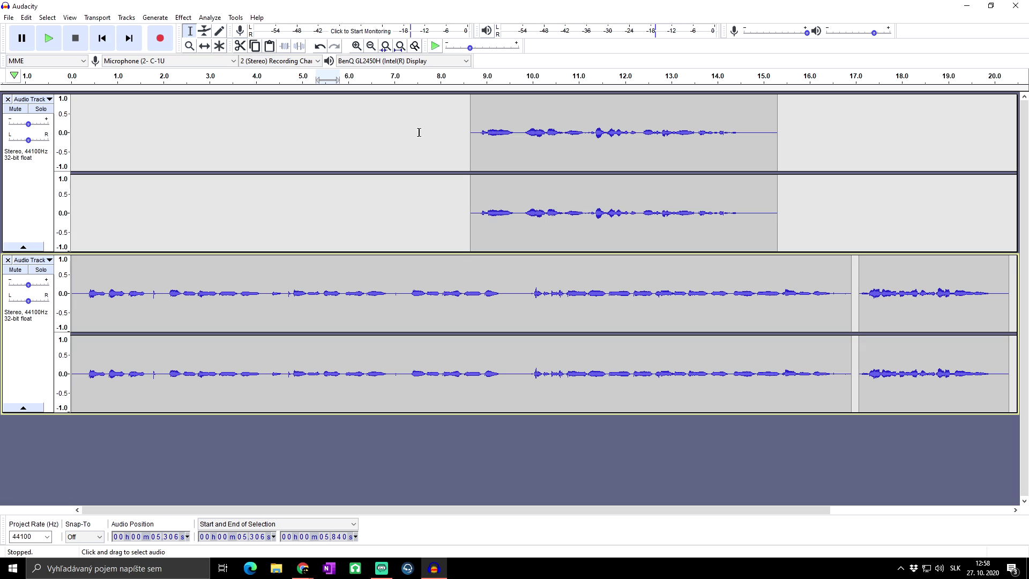
left_click_drag(480, 132, 585, 137)
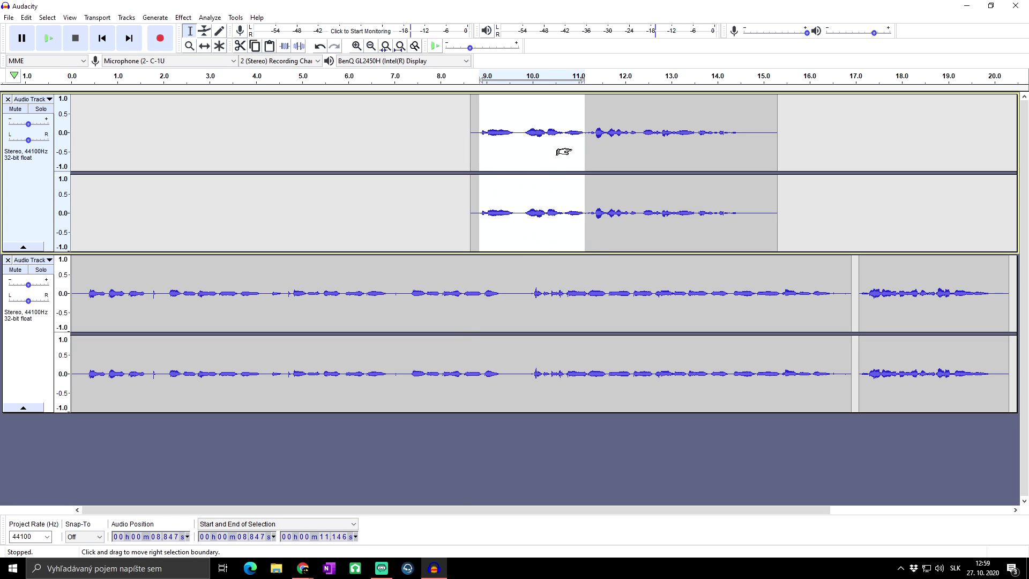
key("ctrl+c")
left_click(170, 129)
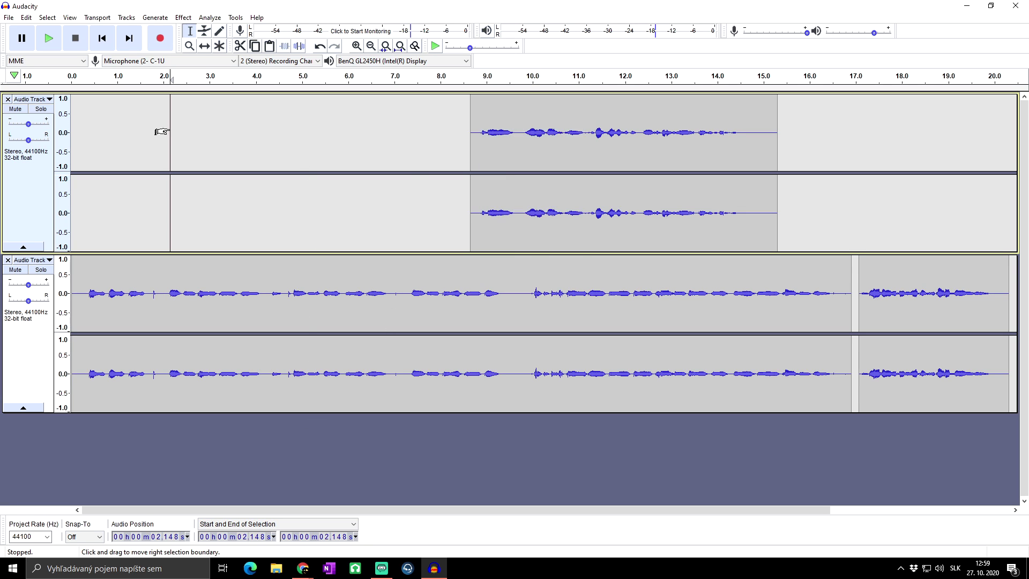
left_click(163, 112)
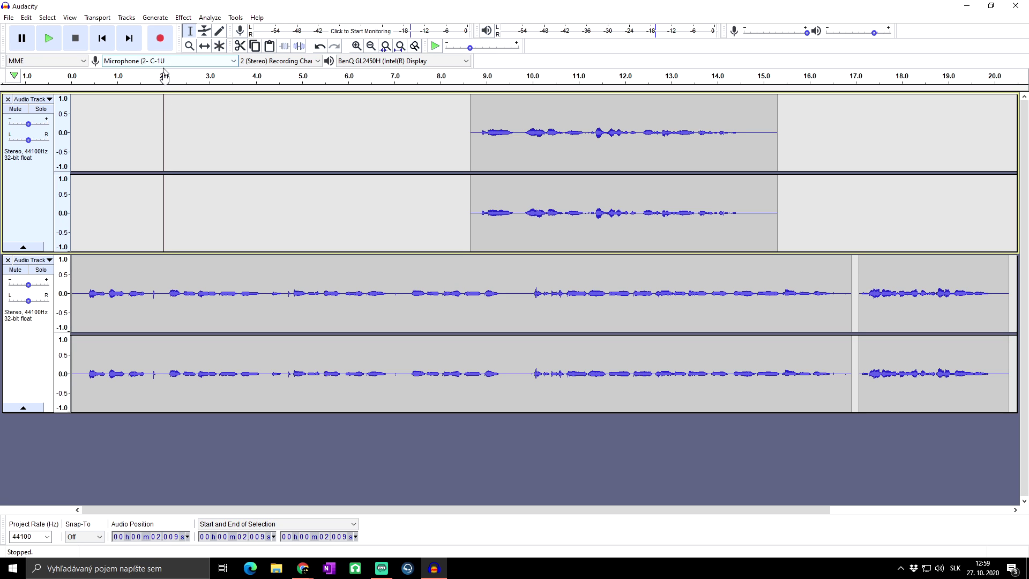
key("ctrl+v")
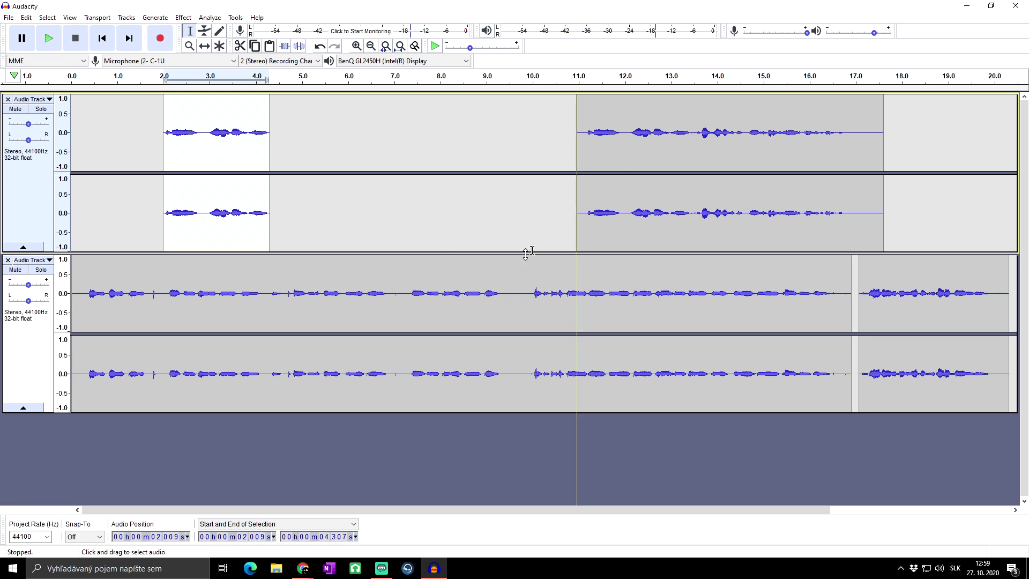
key("Delete")
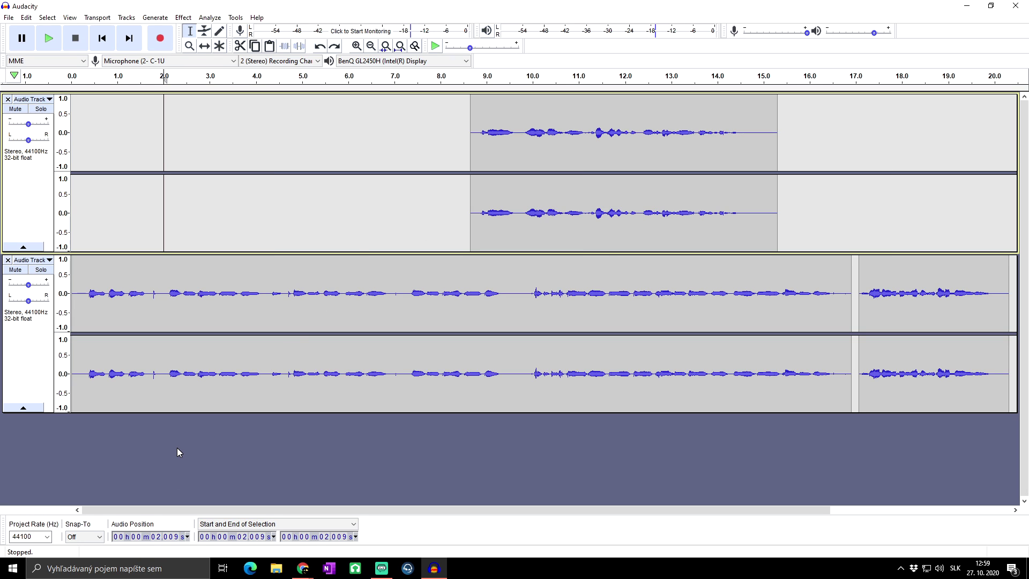
key("ctrl+v")
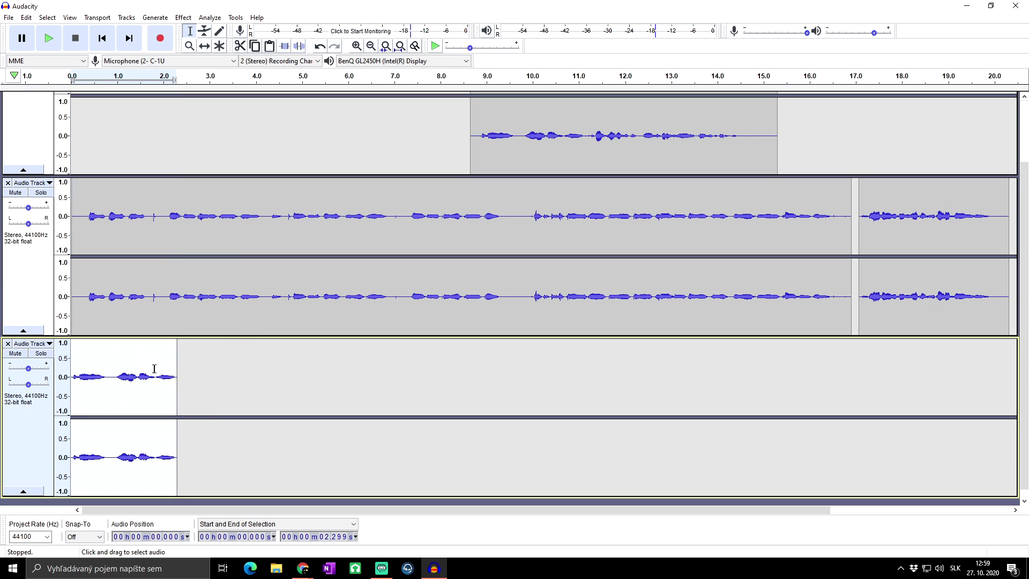
Step: Shift the new third track's clip later to start around 4.5 s
left_click(207, 47)
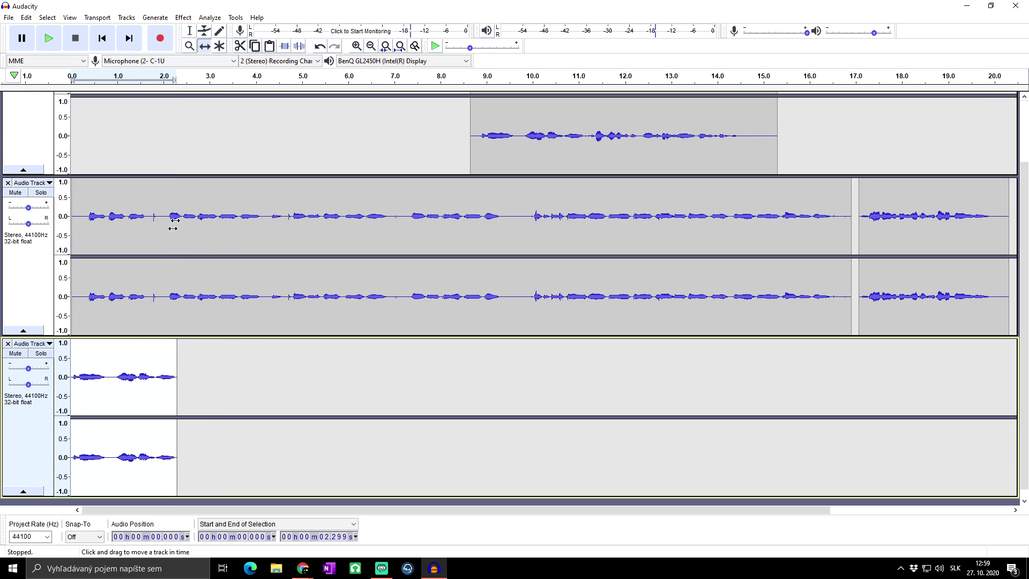
left_click_drag(140, 388, 337, 390)
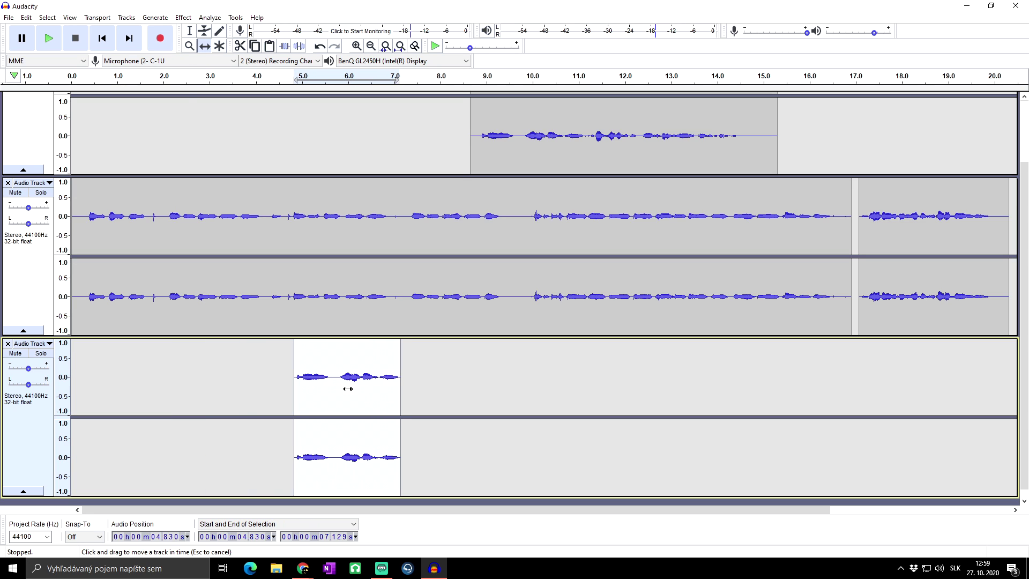
left_click(189, 31)
Step: Paste two more copies of the clip end to end after it in the third track
left_click(408, 370)
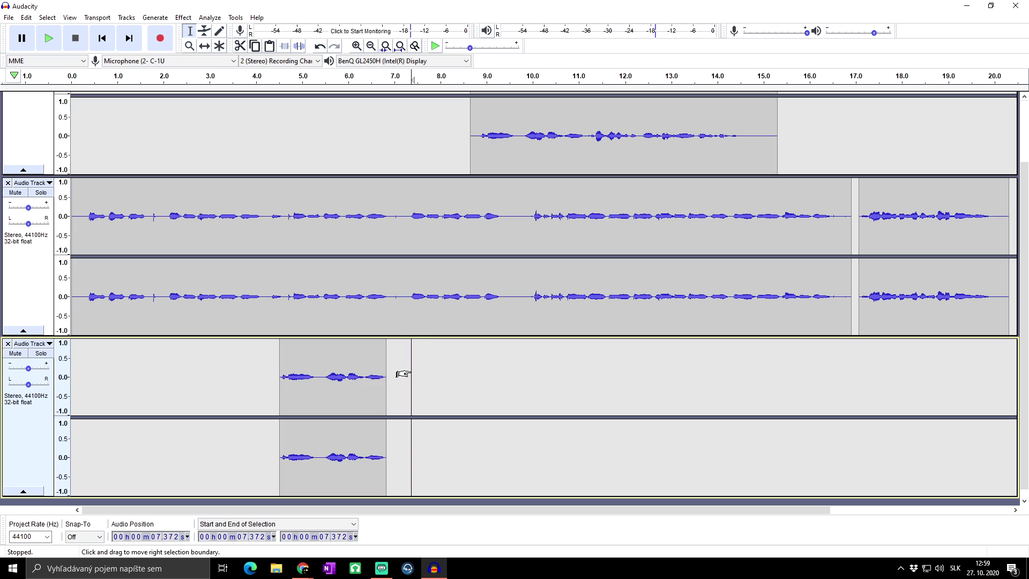
key("ctrl+v")
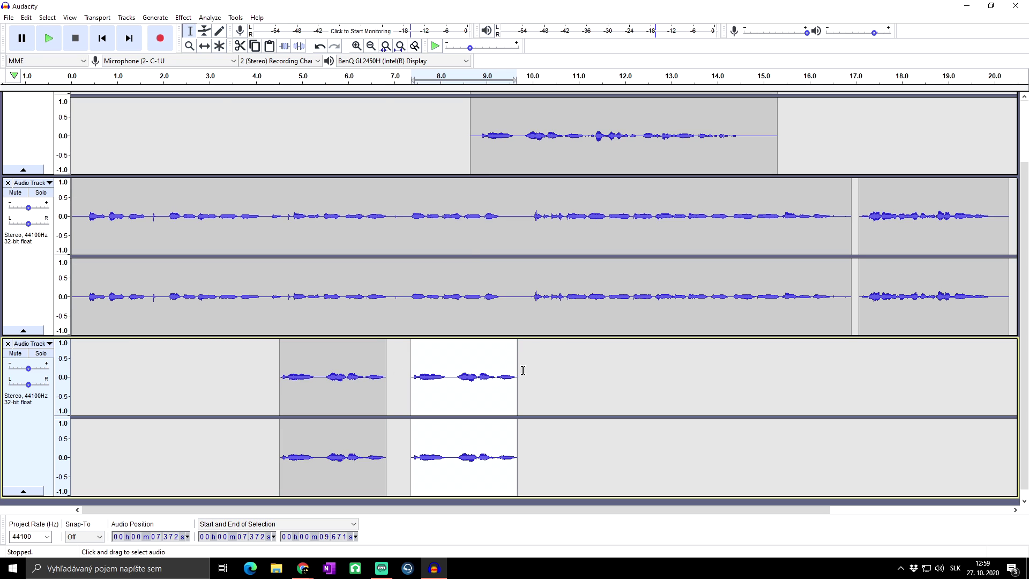
left_click(541, 375)
key("ctrl+v")
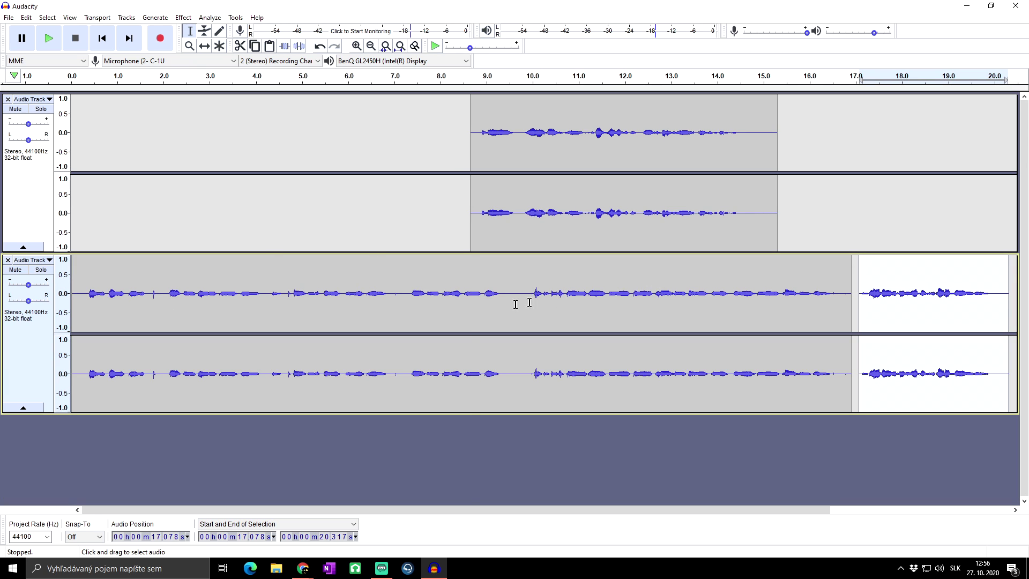
Step: Drag the long recording's track above the short-clip track and open its track menu
left_click(148, 277)
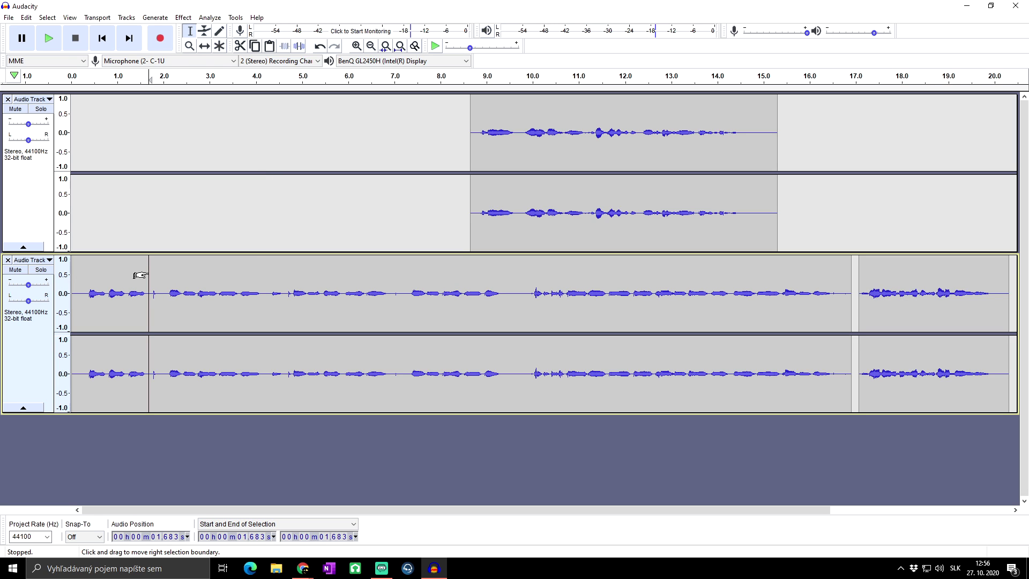
left_click(24, 337)
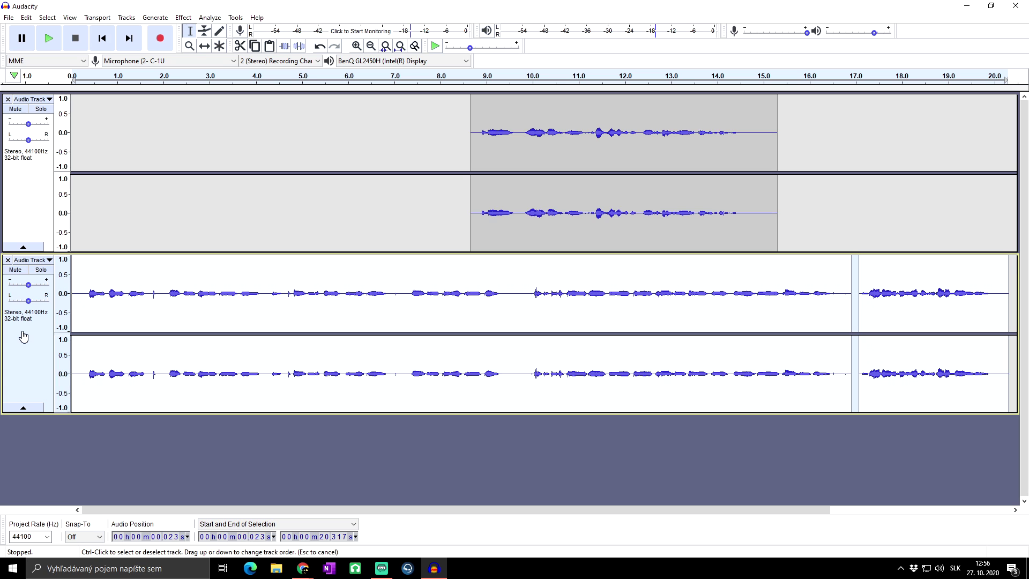
left_click_drag(23, 337, 34, 161)
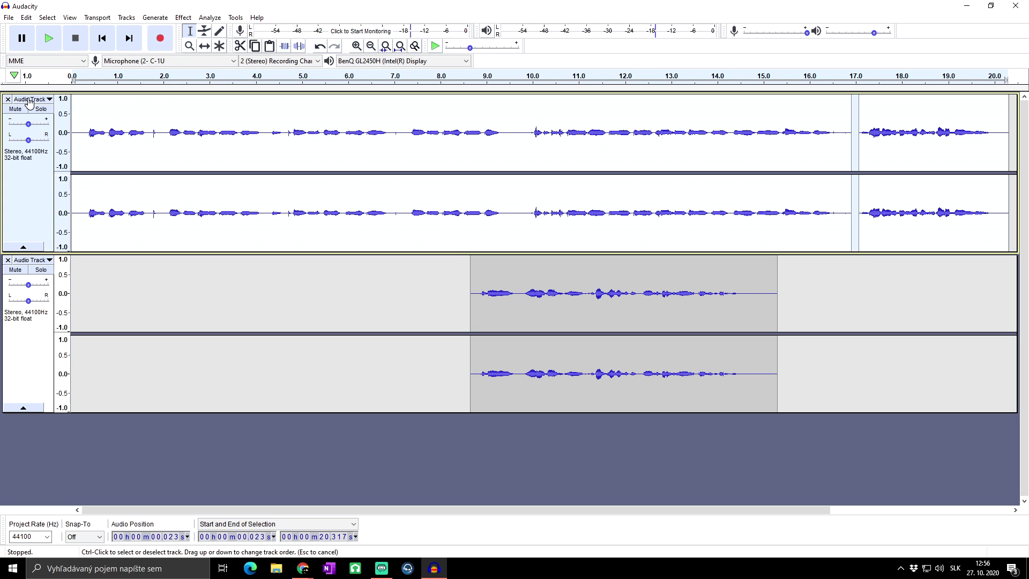
left_click(50, 262)
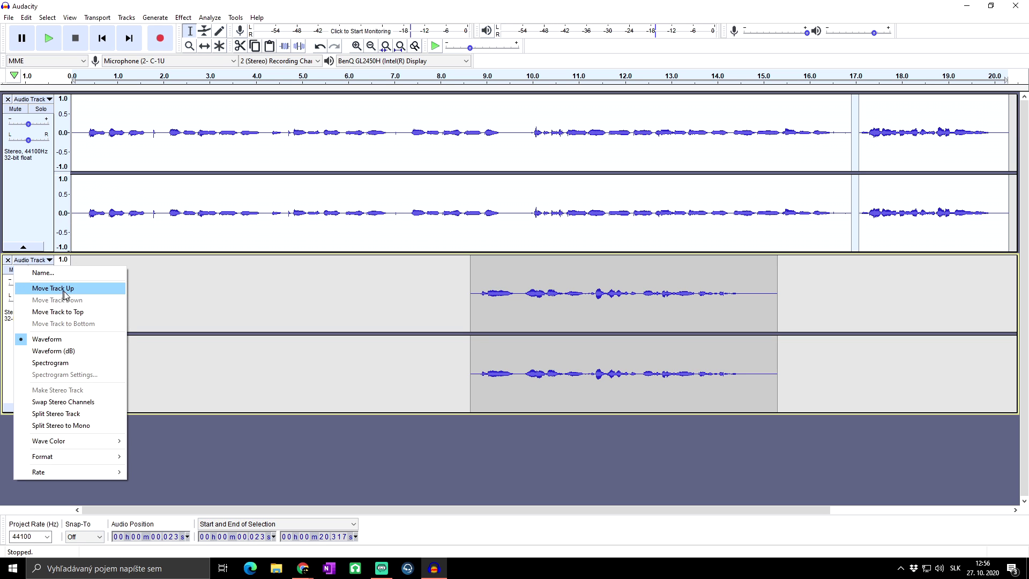
Step: Move the short-clip track to the top and back down, then set an edit point at 13 s
left_click(68, 289)
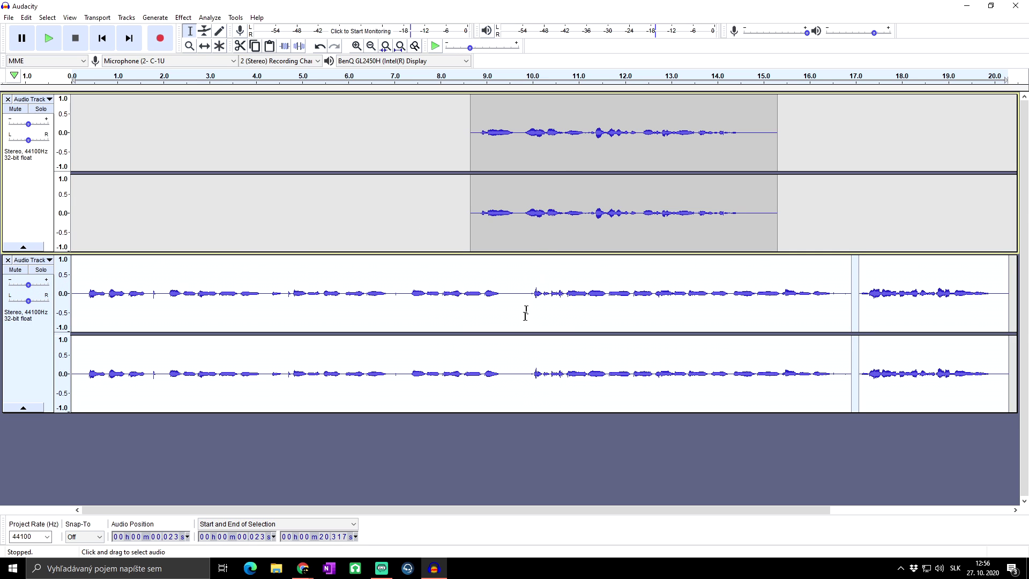
left_click(38, 99)
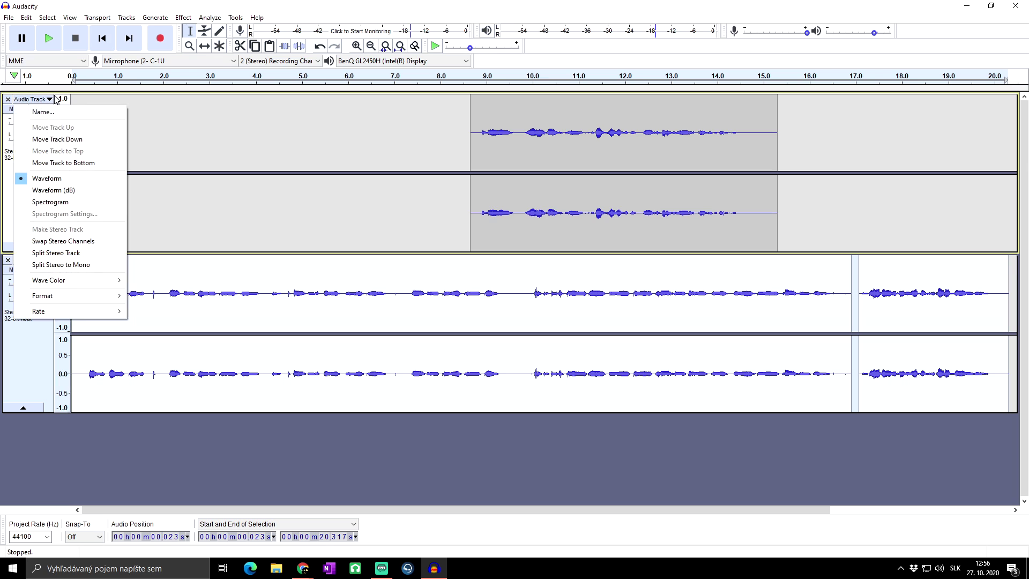
left_click(82, 143)
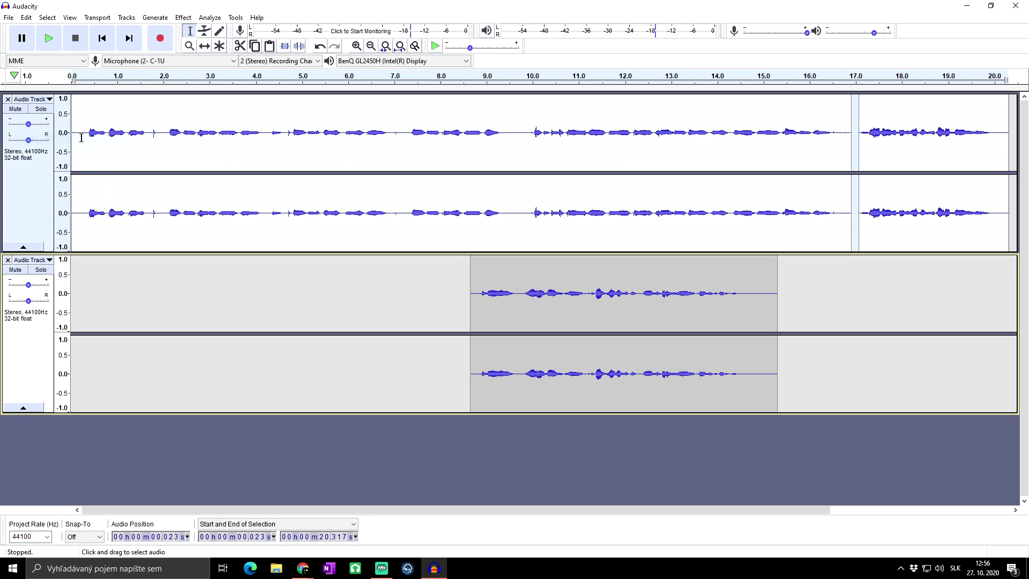
left_click(674, 289)
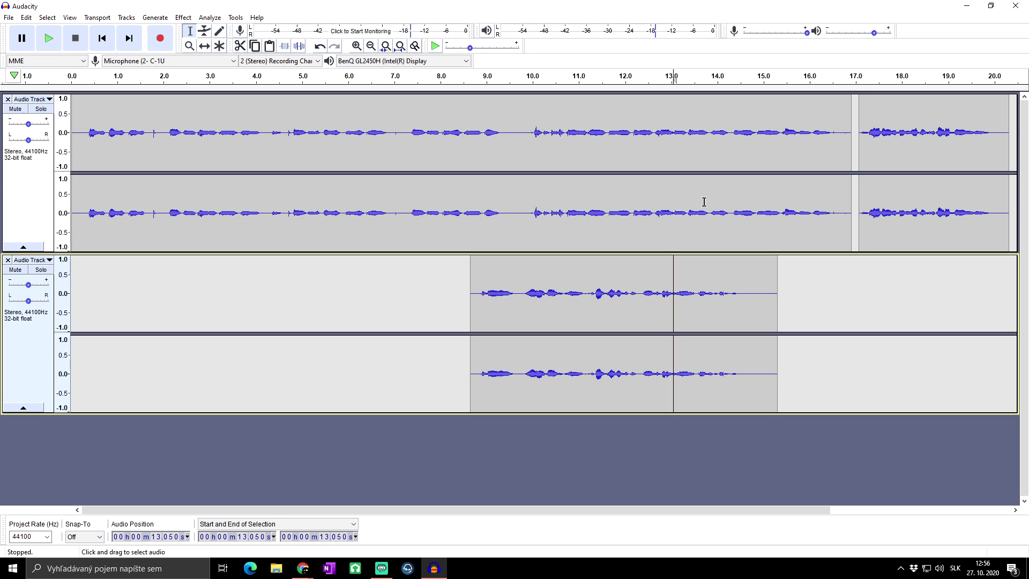